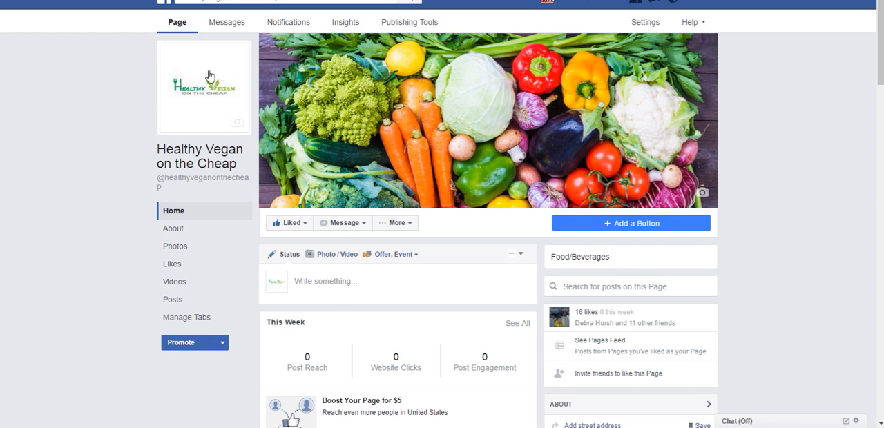
Step: Open the settings of the Healthy Vegan on the Cheap Page
left_click(223, 341)
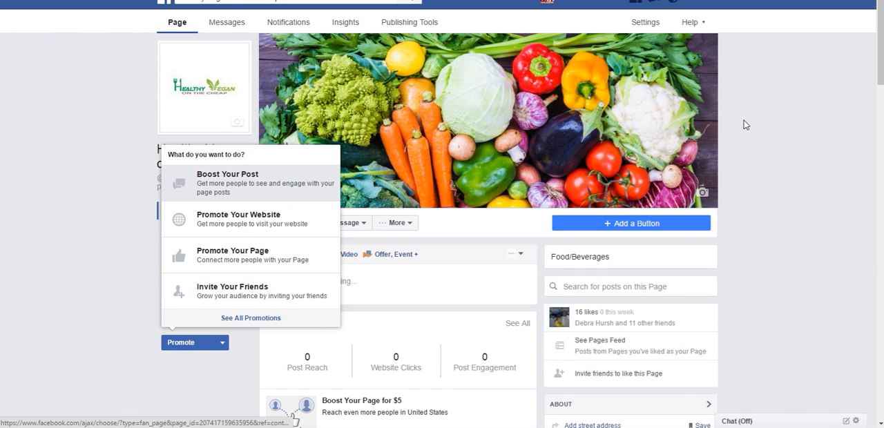
left_click(645, 25)
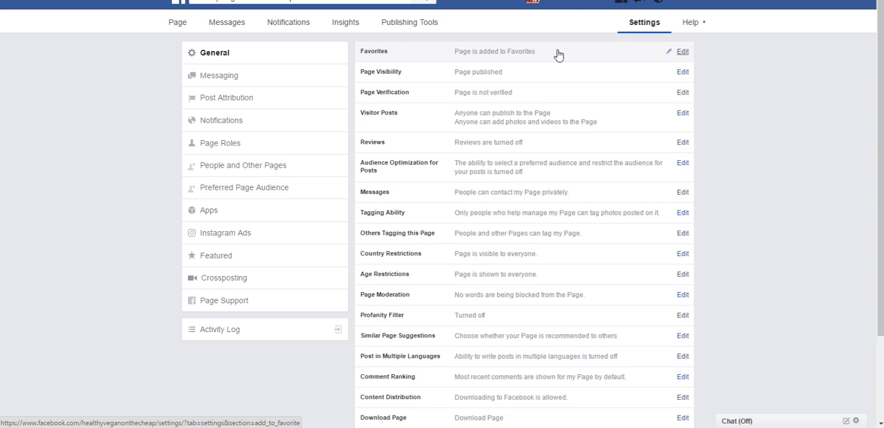
Step: Remove the Page from favorites in the general settings and save the change
left_click(681, 52)
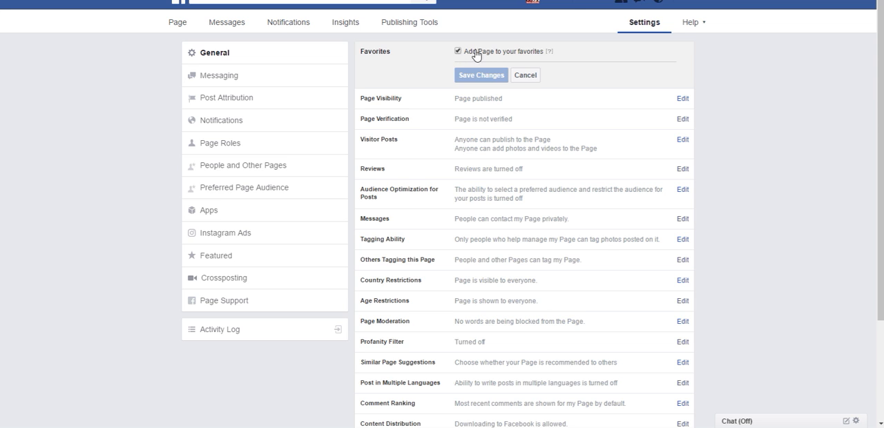
mouse_move(547, 54)
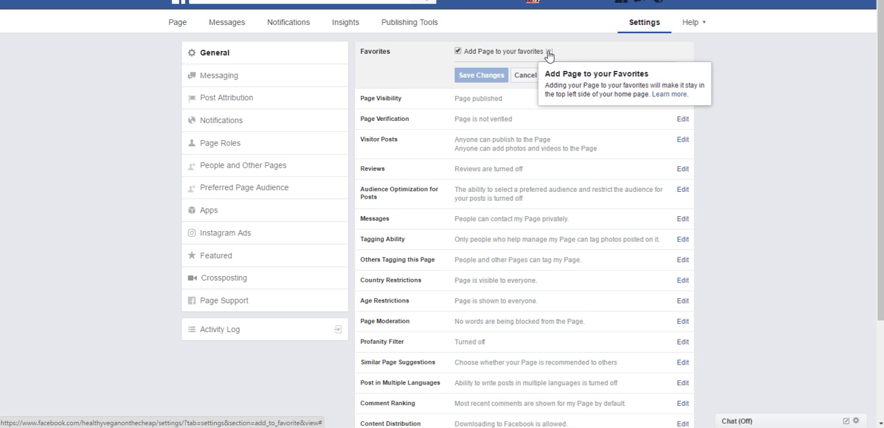
left_click(458, 52)
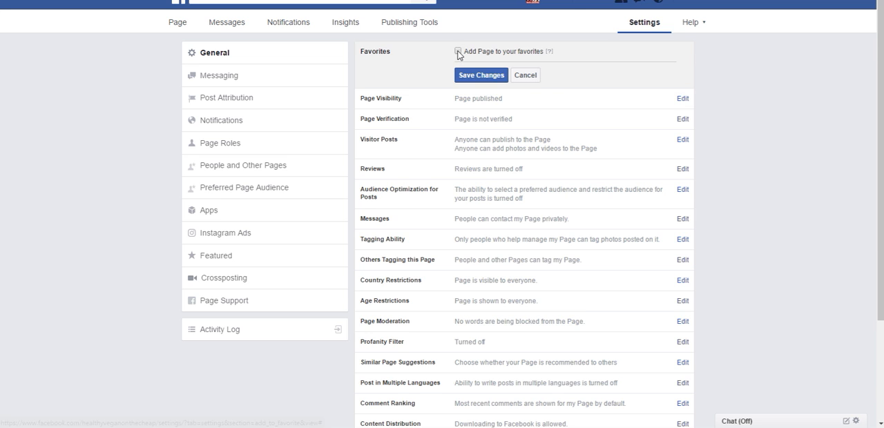
left_click(467, 76)
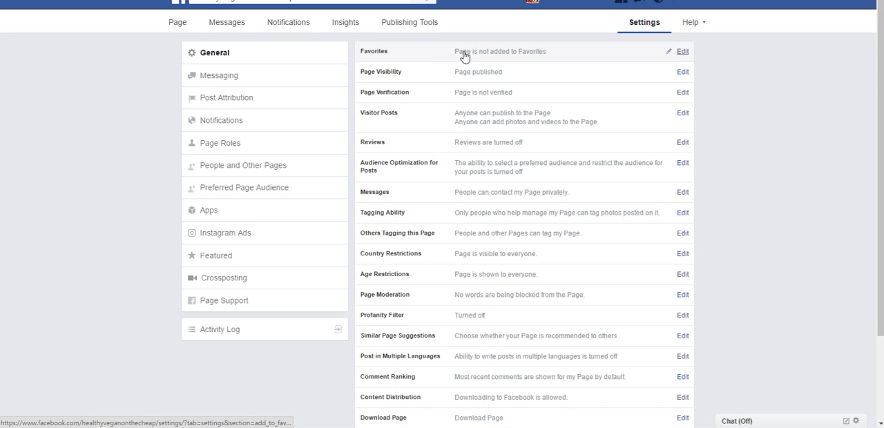
Step: Add the Page back to favorites and save the change
left_click(683, 53)
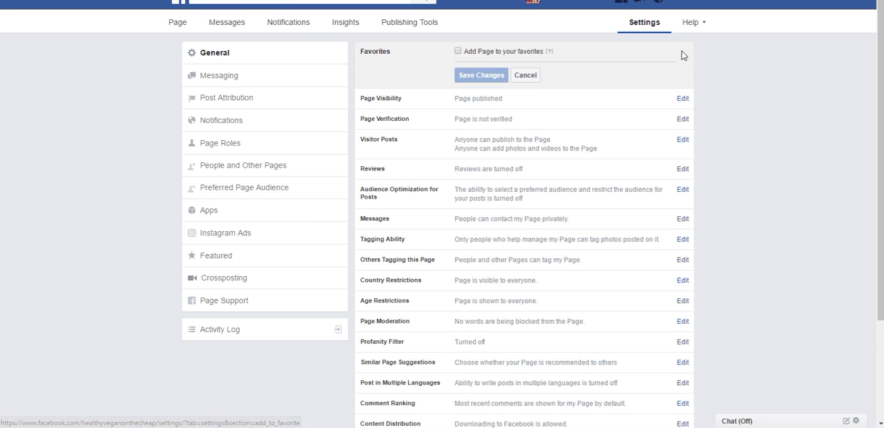
left_click(456, 52)
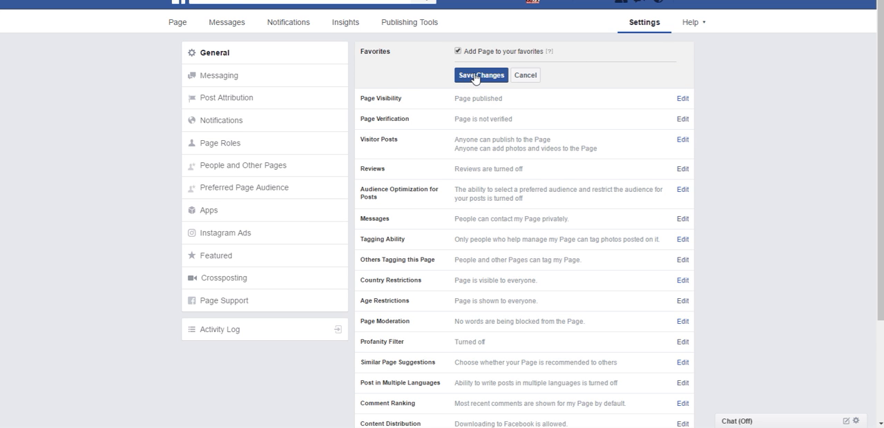
left_click(475, 76)
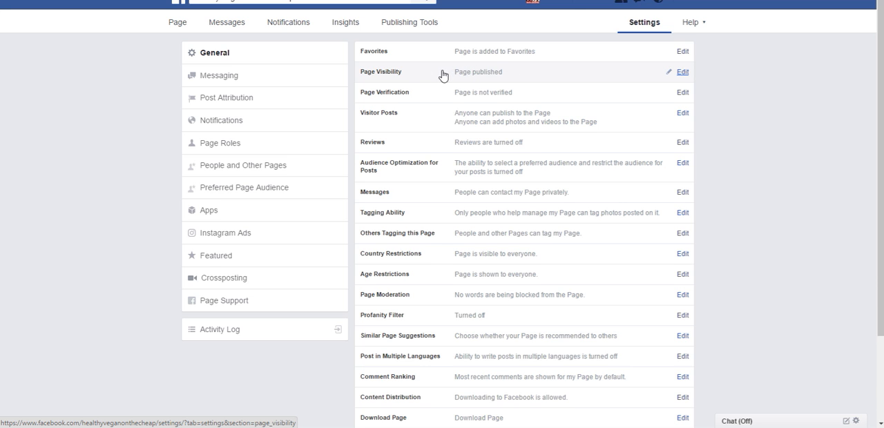
Step: Try the Unpublish Page option under Page Visibility, clear it again and cancel without saving
left_click(683, 73)
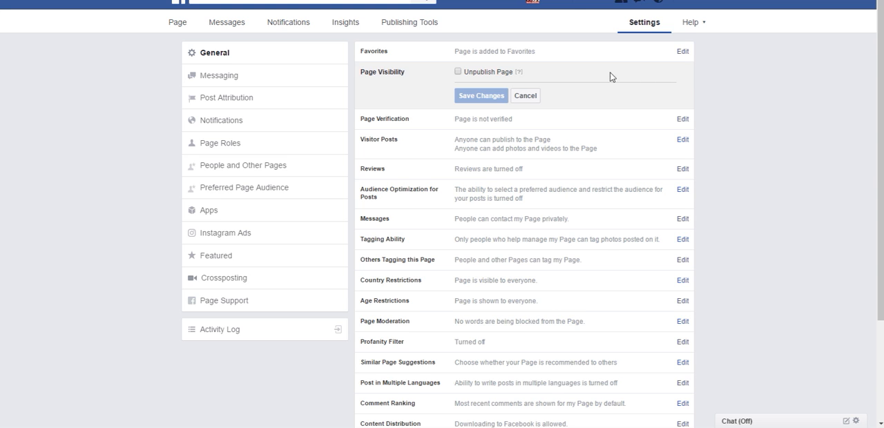
left_click(458, 72)
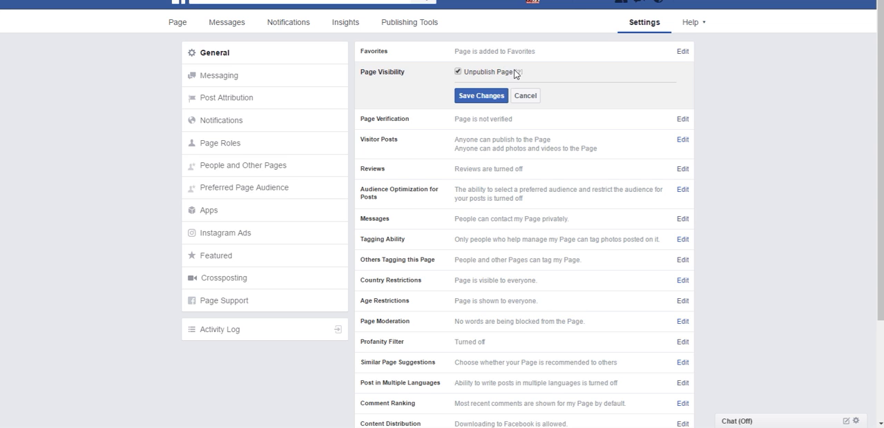
mouse_move(520, 74)
left_click(457, 72)
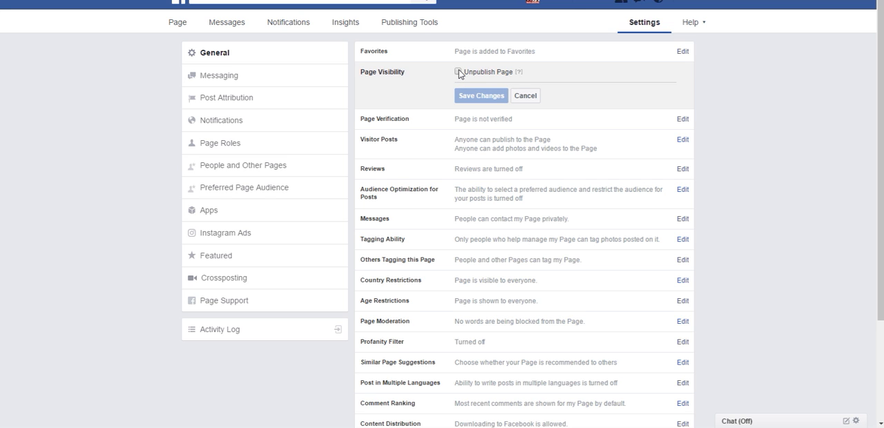
left_click(525, 95)
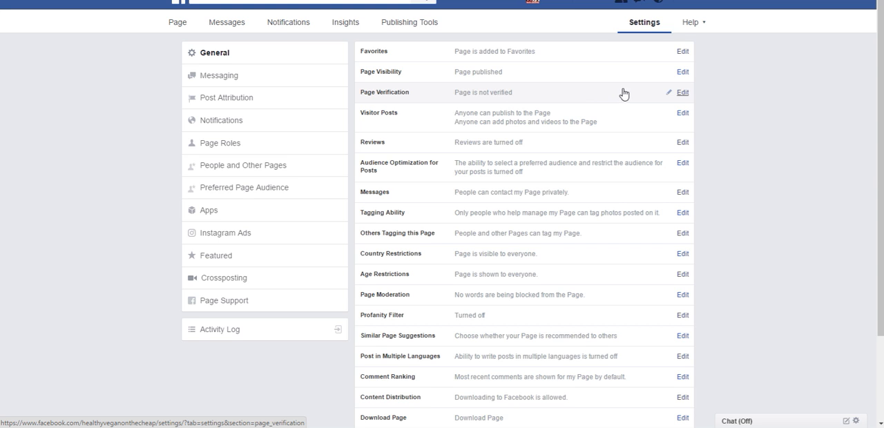
Step: Examine how to verify the Page by phone number or by uploading business documents, and leave without submitting anything
left_click(682, 92)
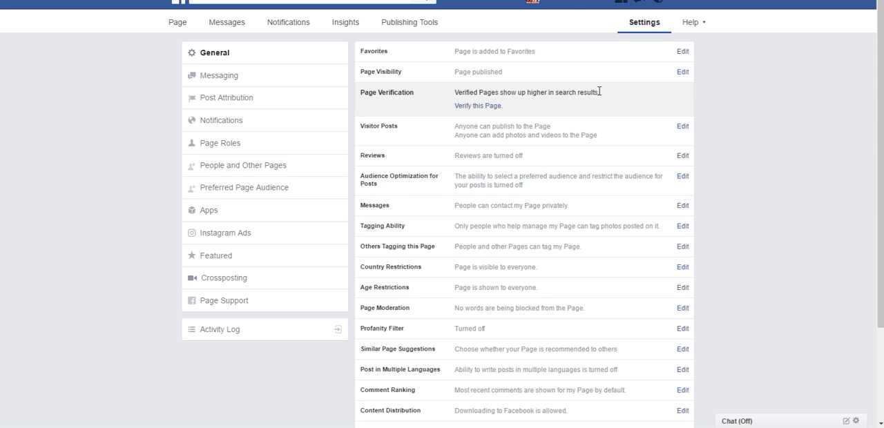
left_click(476, 107)
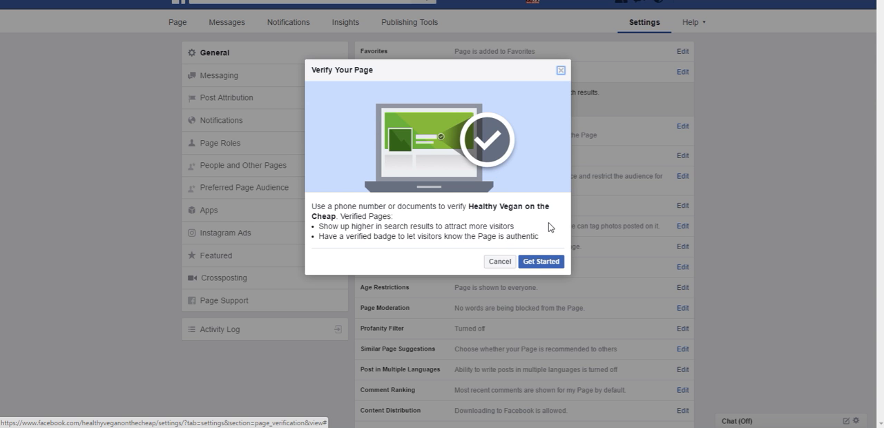
left_click(539, 263)
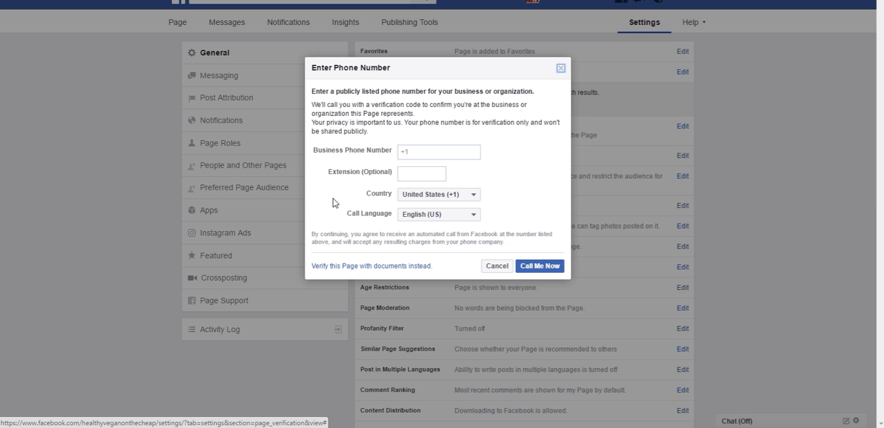
left_click(379, 267)
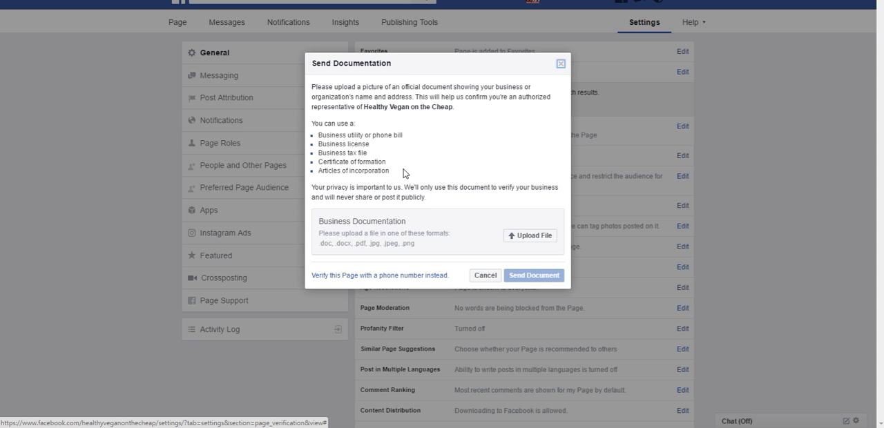
left_click(539, 238)
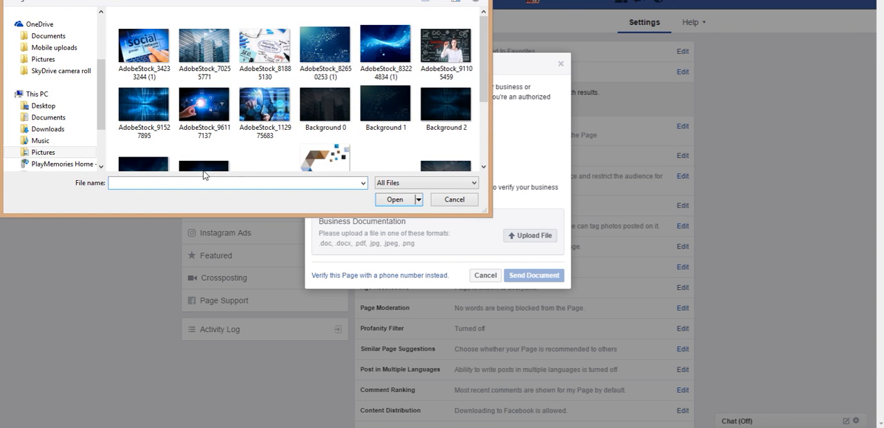
left_click(453, 201)
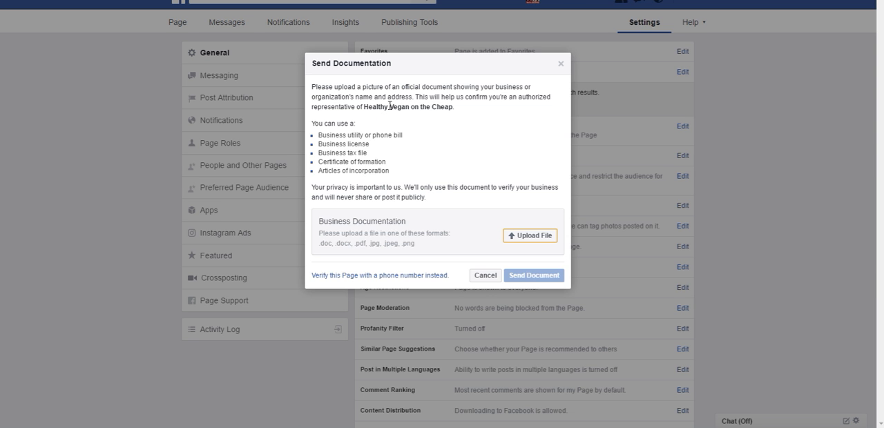
left_click(560, 64)
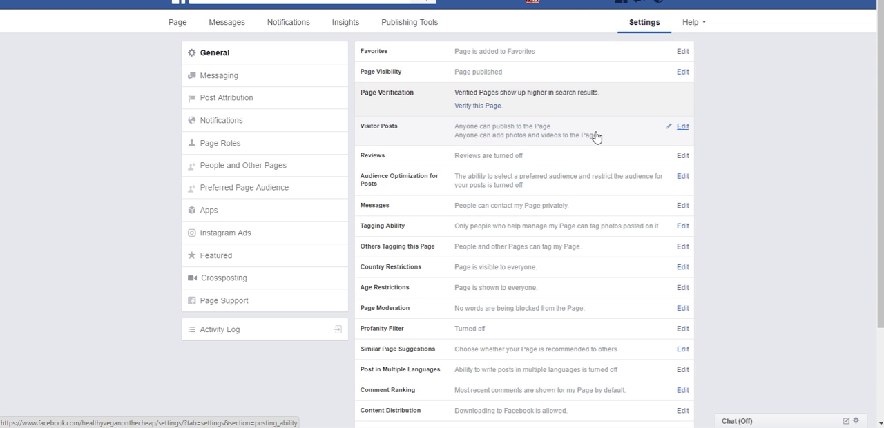
Step: Try the Visitor Posts option to review other people's posts before publishing, clear it again and cancel without saving
left_click(683, 127)
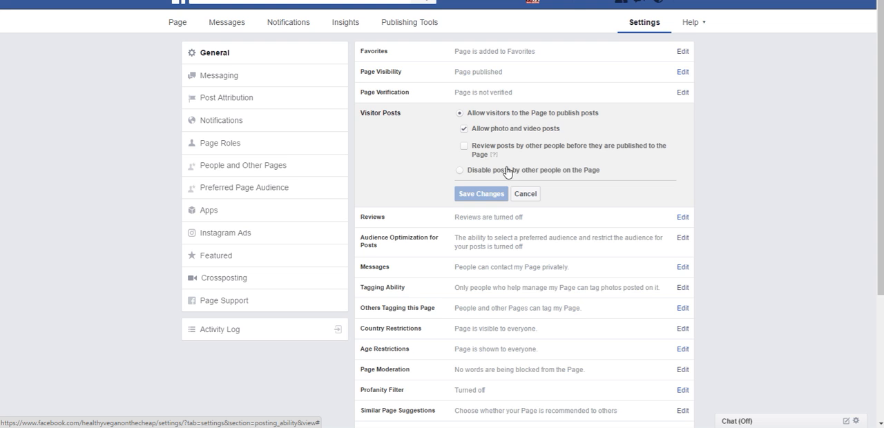
mouse_move(494, 156)
left_click(463, 149)
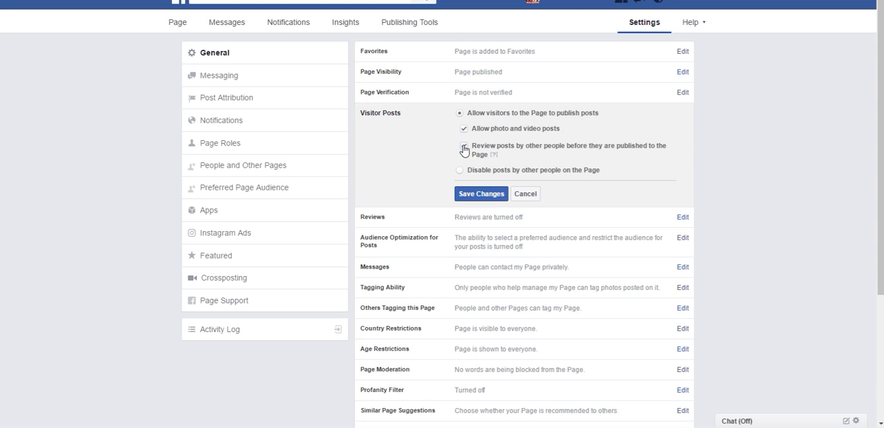
left_click(464, 148)
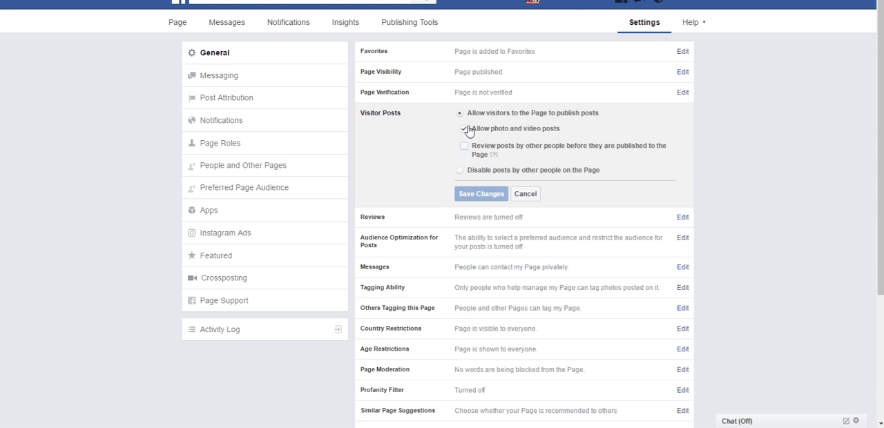
left_click(464, 148)
left_click(466, 147)
left_click(527, 194)
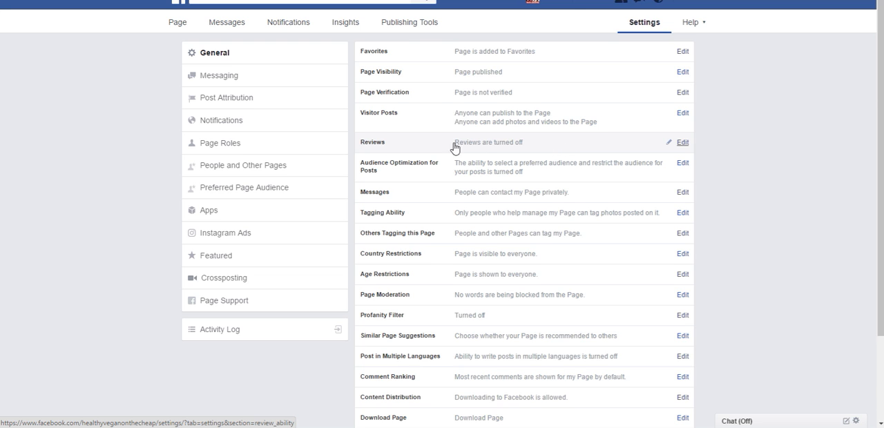
Step: Allow visitors to review the Page and save the Reviews setting
left_click(683, 143)
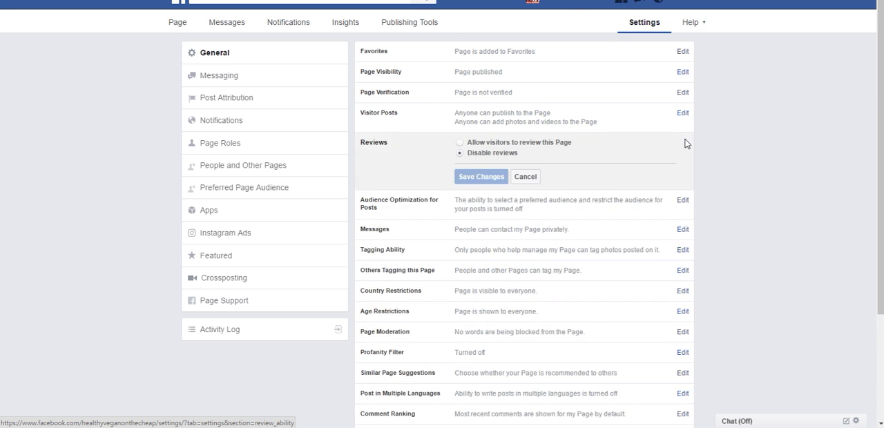
left_click(460, 143)
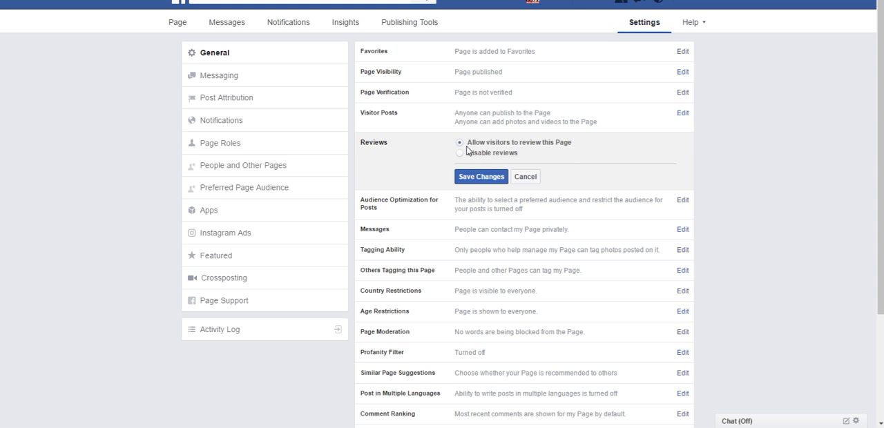
left_click(480, 178)
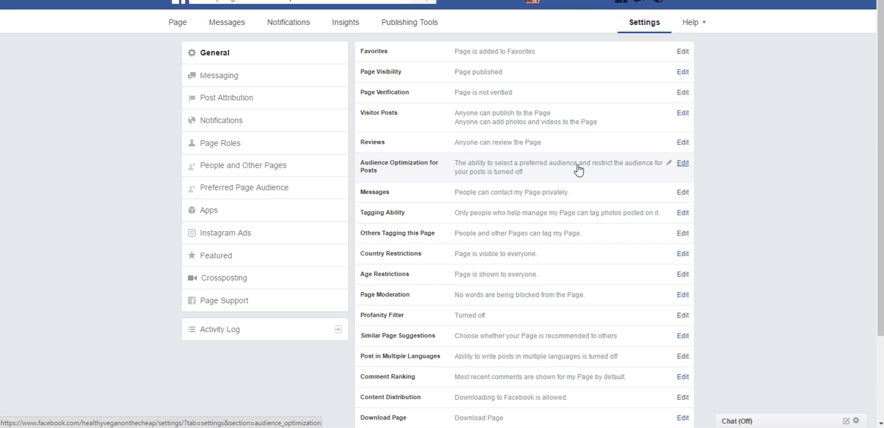
Step: Try allowing preferred audience selection and restriction under Audience Optimization for Posts, read its explanation, clear it and cancel
left_click(682, 164)
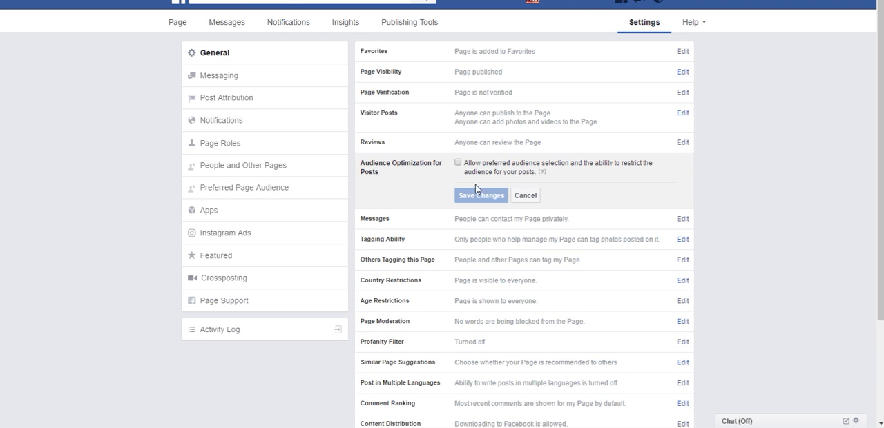
left_click(458, 164)
mouse_move(542, 174)
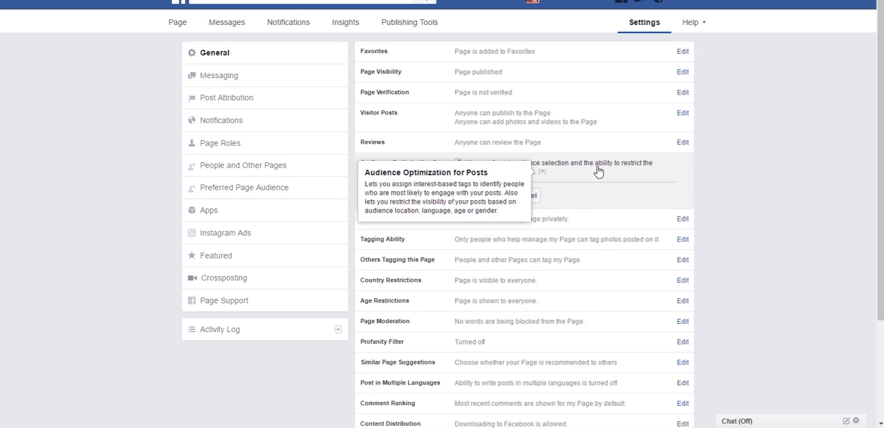
left_click(458, 163)
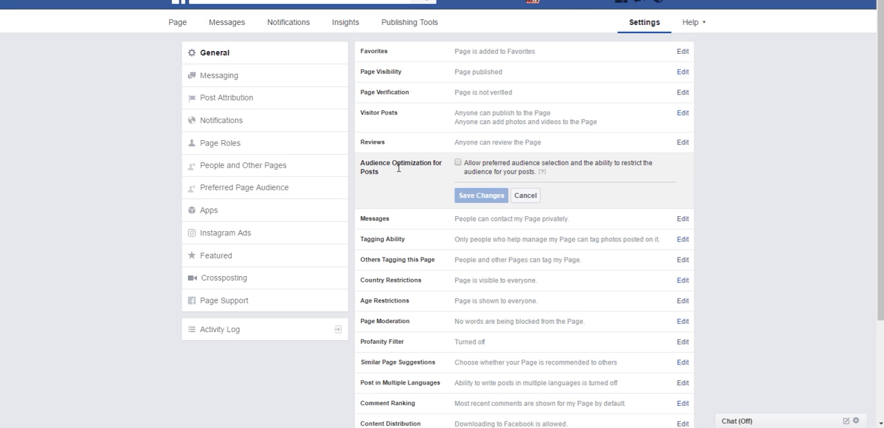
left_click(525, 195)
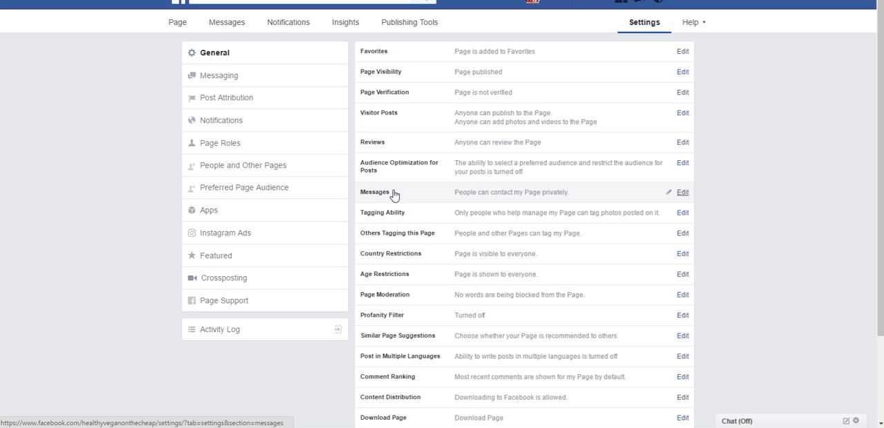
Step: Stop people from contacting the Page privately by turning off the Message button option, and save the change
left_click(682, 194)
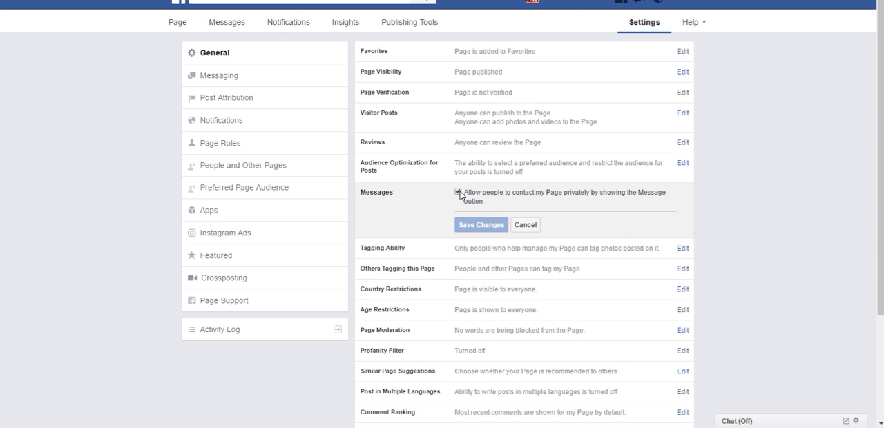
left_click(456, 193)
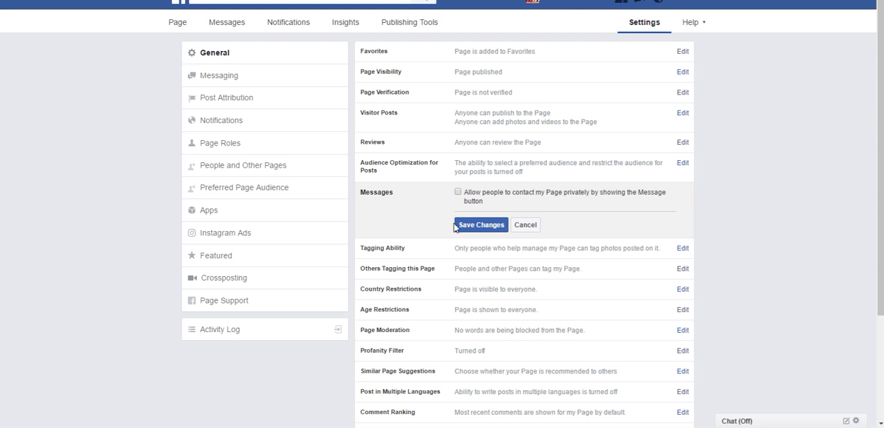
left_click(485, 226)
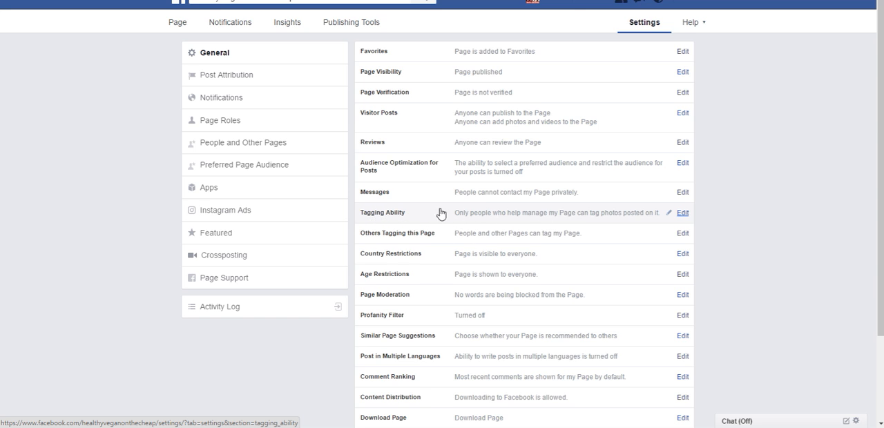
Step: Allow others to tag photos and videos published by the Page under Tagging Ability, and save the change
left_click(682, 214)
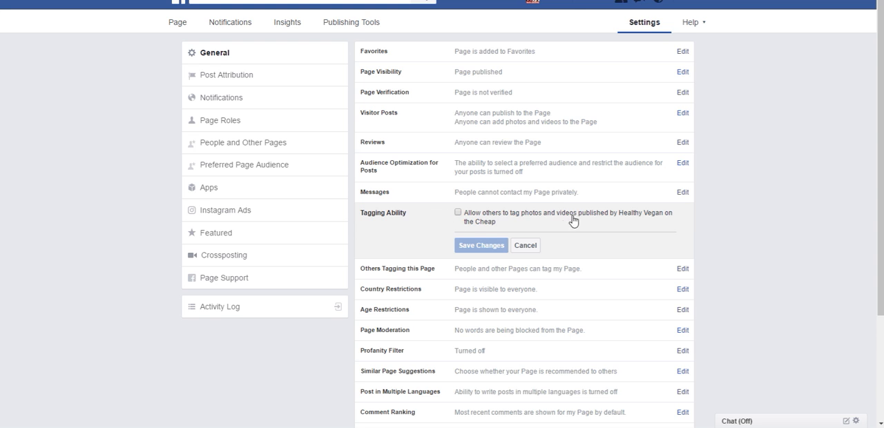
left_click(457, 213)
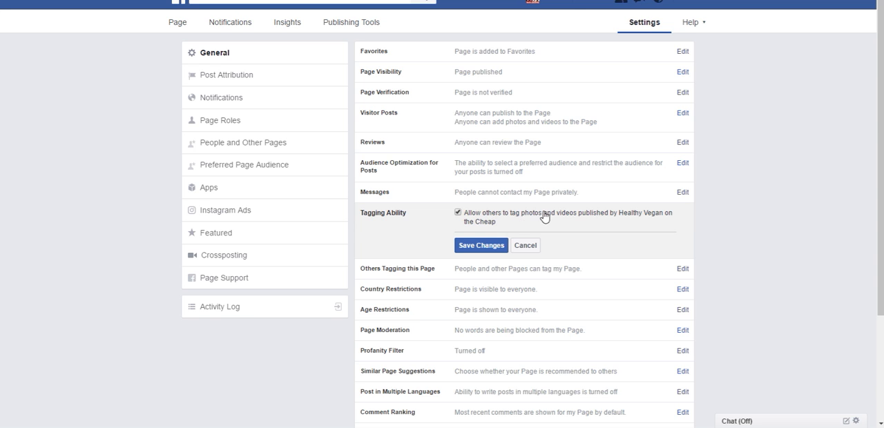
left_click(483, 245)
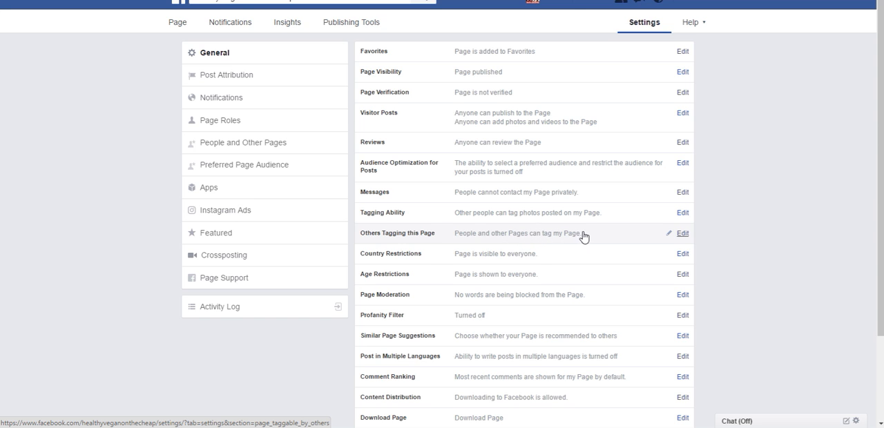
Step: Stop people and other Pages from tagging this Page under Others Tagging this Page, and save the change
left_click(682, 235)
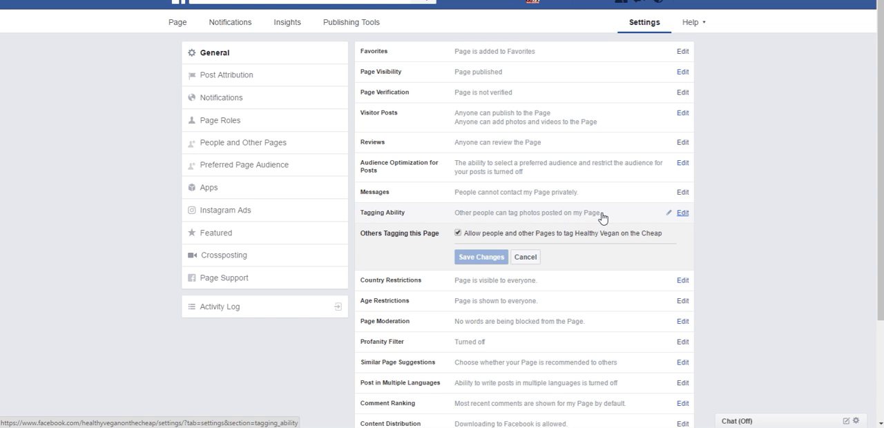
left_click(458, 233)
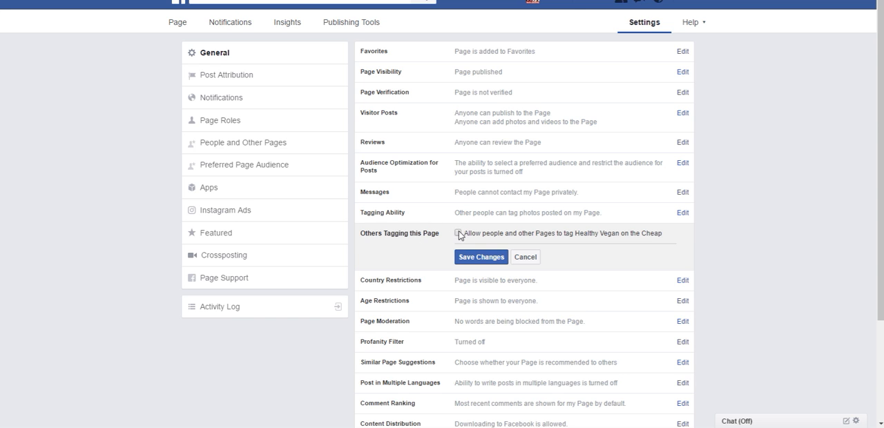
left_click(480, 259)
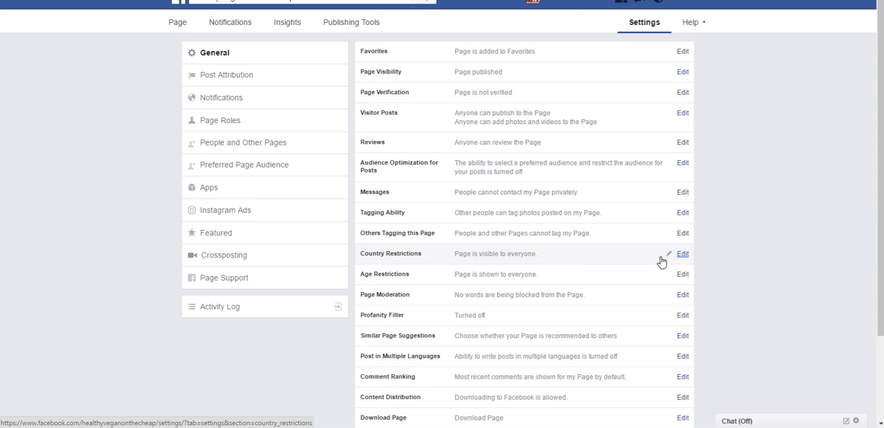
Step: Restrict the Page under Country Restrictions so that it is only shown to viewers in the United States, and save
left_click(682, 255)
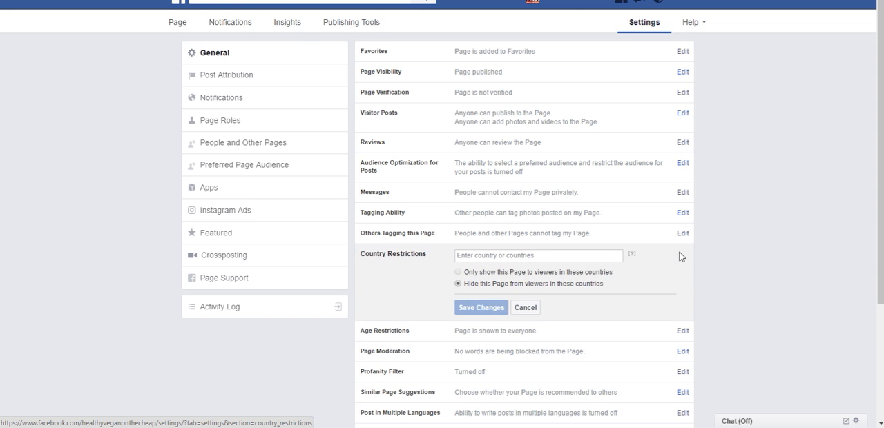
left_click(482, 254)
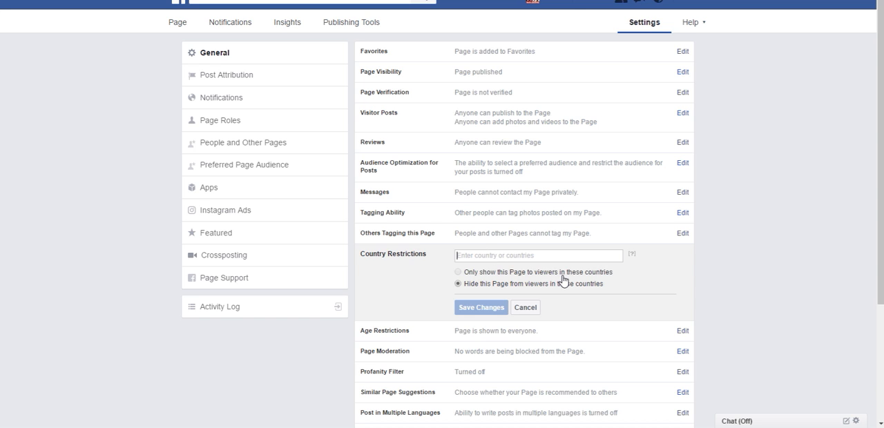
type("united")
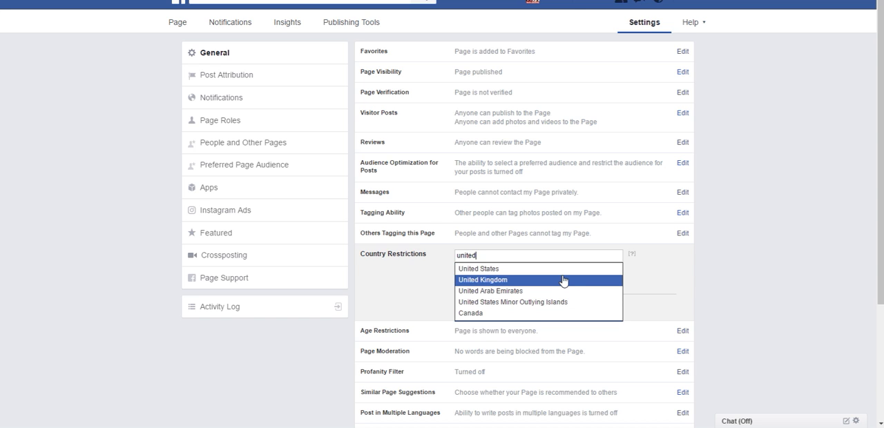
left_click(523, 269)
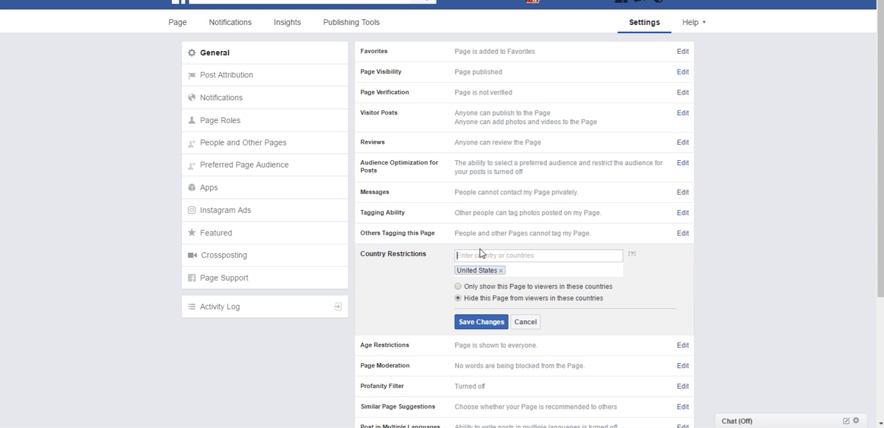
left_click(458, 287)
mouse_move(632, 257)
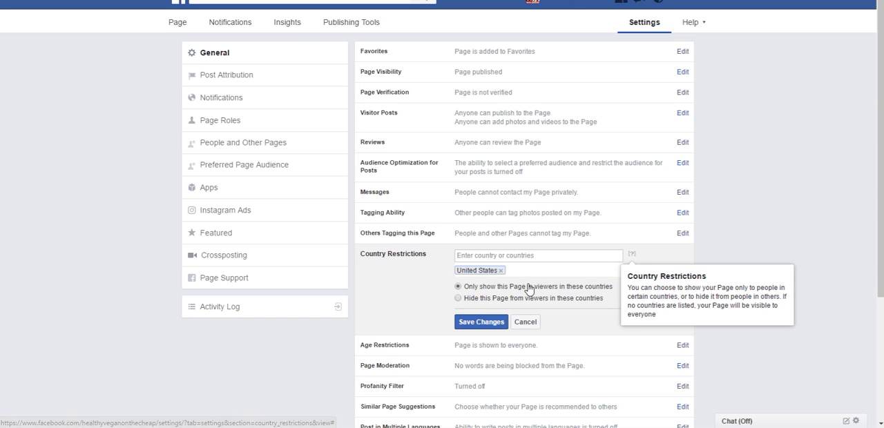
left_click(475, 323)
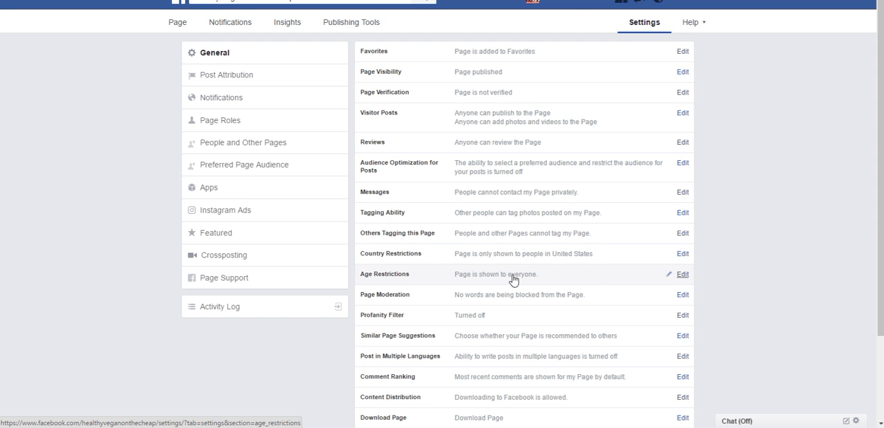
Step: Review the available Age Restrictions choices and their explanation, then close the setting without changing it
left_click(684, 274)
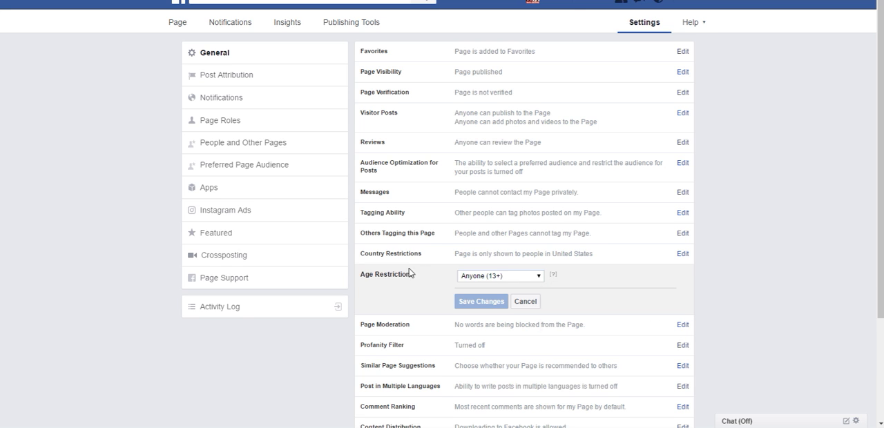
left_click(538, 276)
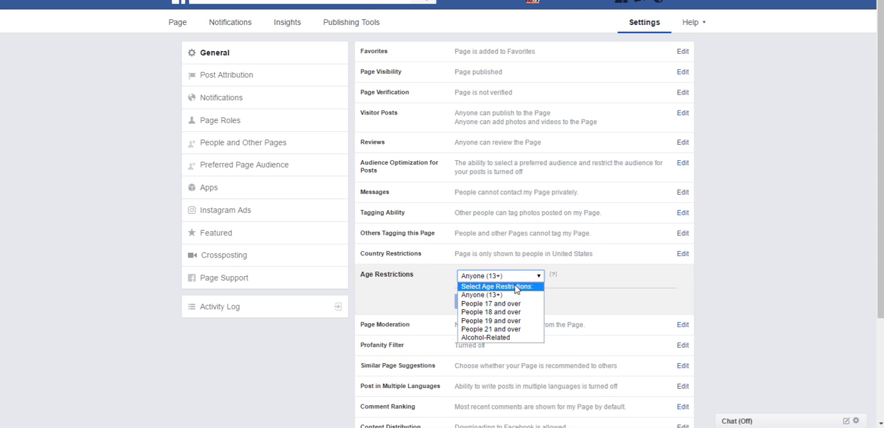
left_click(599, 277)
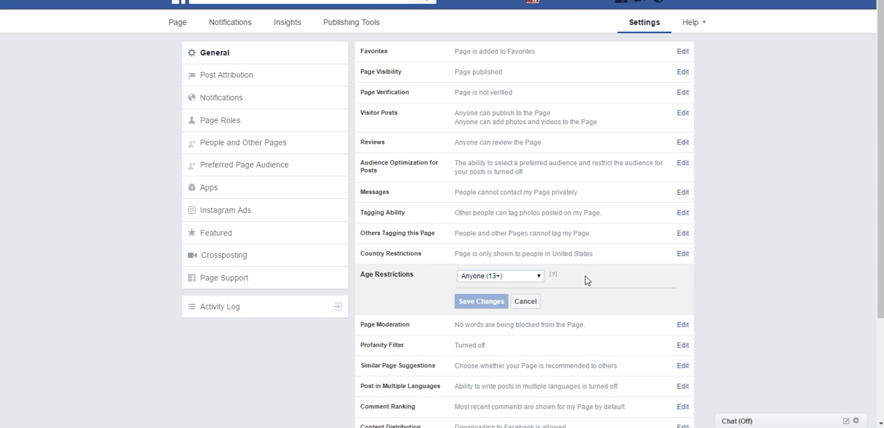
mouse_move(554, 279)
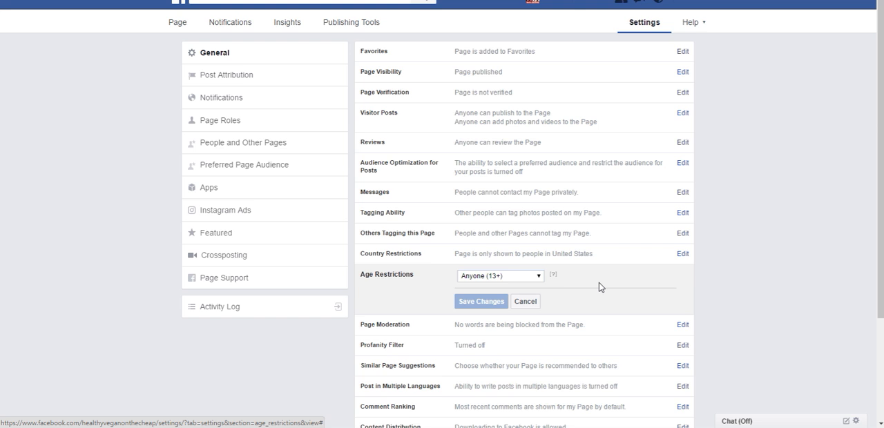
left_click(541, 276)
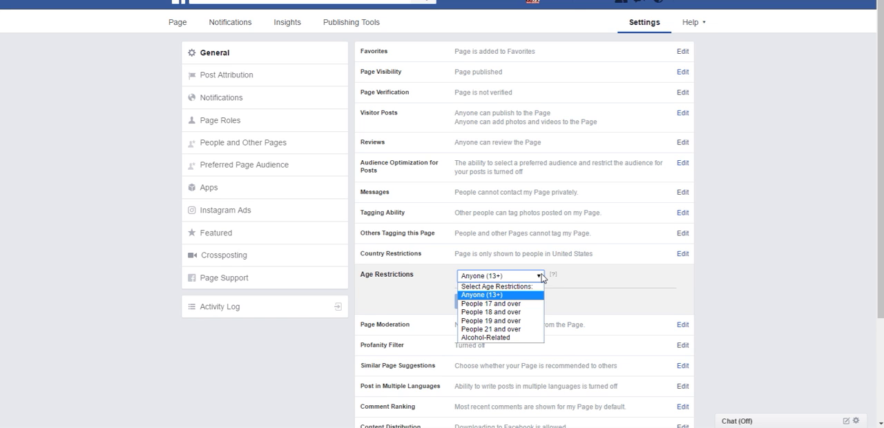
left_click(541, 276)
left_click(527, 304)
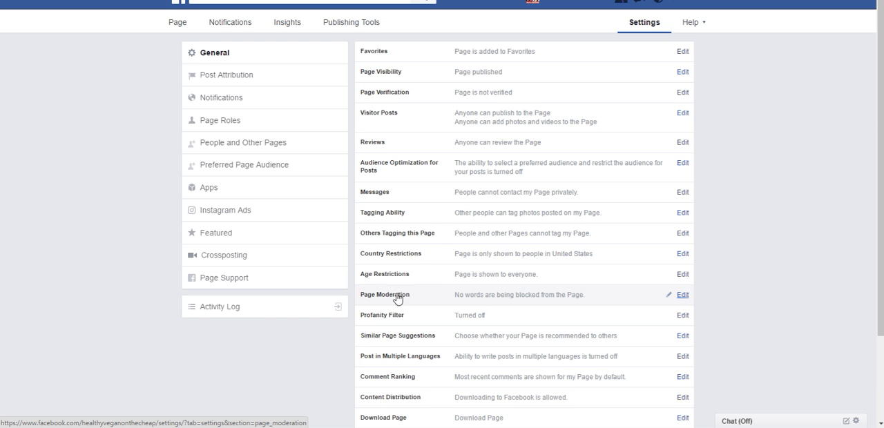
Step: Examine the Page Moderation word-blocking option and its explanation, then cancel without adding any words
left_click(683, 295)
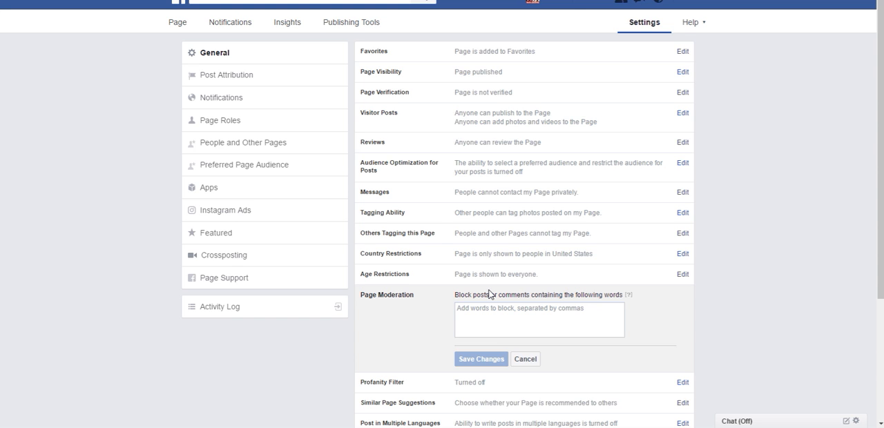
left_click(502, 309)
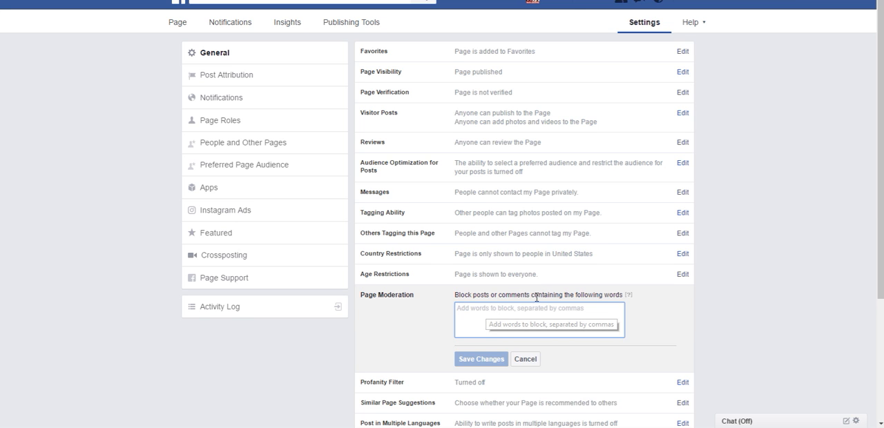
mouse_move(629, 295)
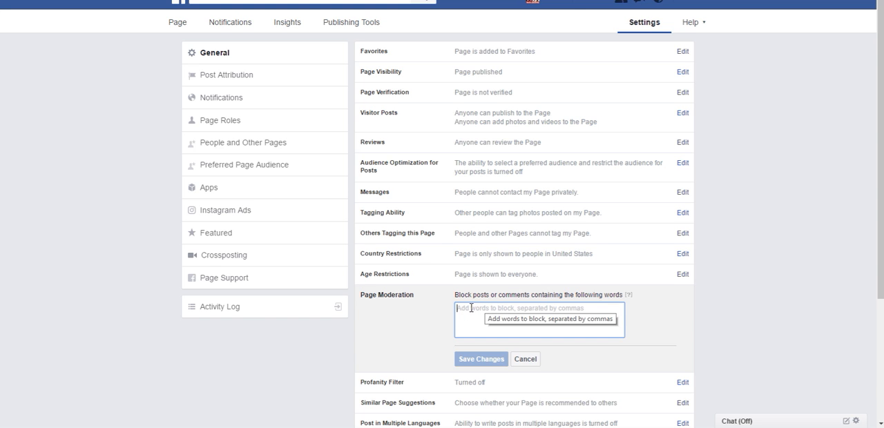
left_click(526, 360)
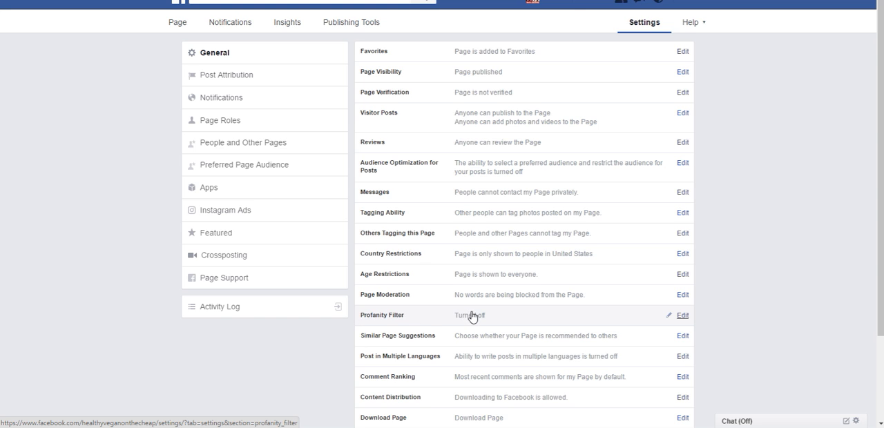
Step: Review the Profanity Filter levels and their explanation, then cancel without choosing a different level
left_click(682, 317)
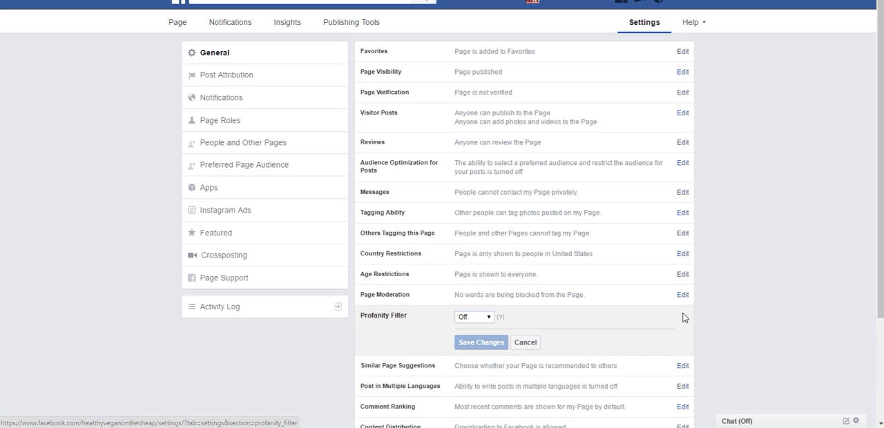
left_click(488, 317)
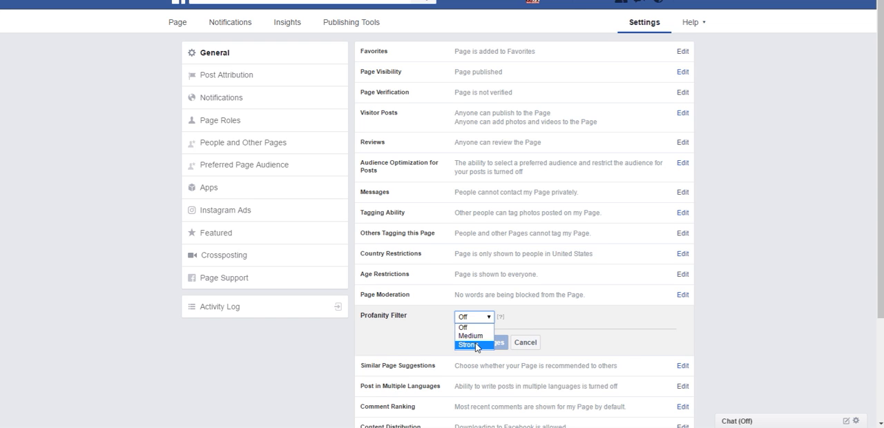
left_click(500, 317)
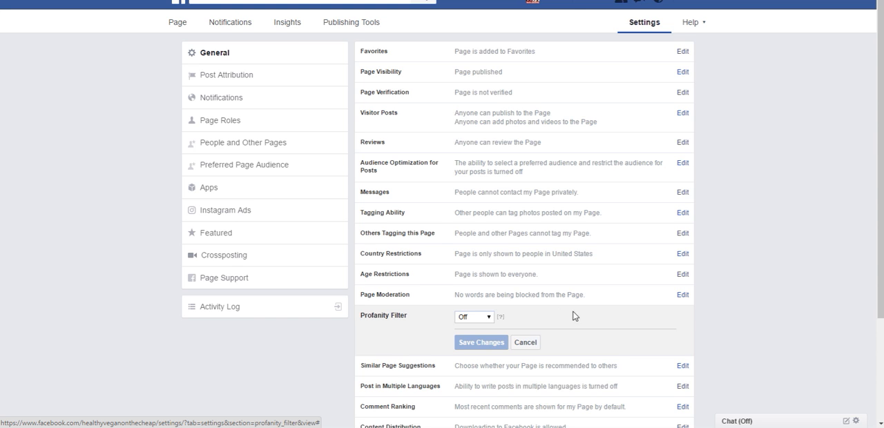
left_click(529, 343)
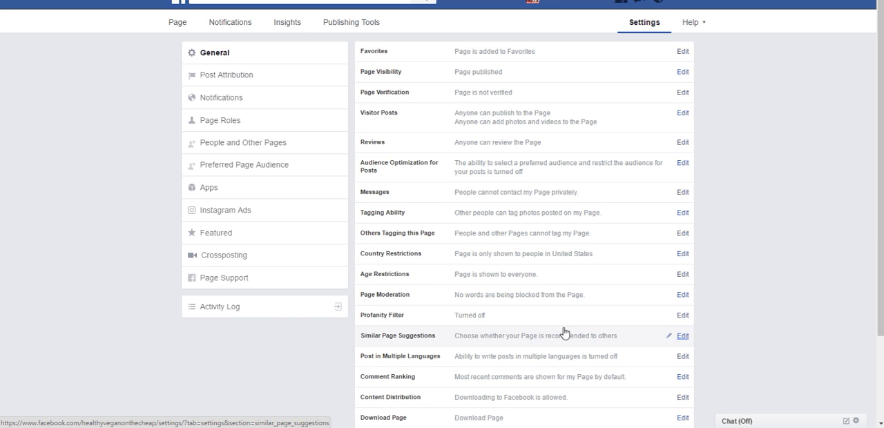
Step: Examine the Similar Page Suggestions option and its explanation, then cancel without changing it
scroll(588, 307, "down", 3)
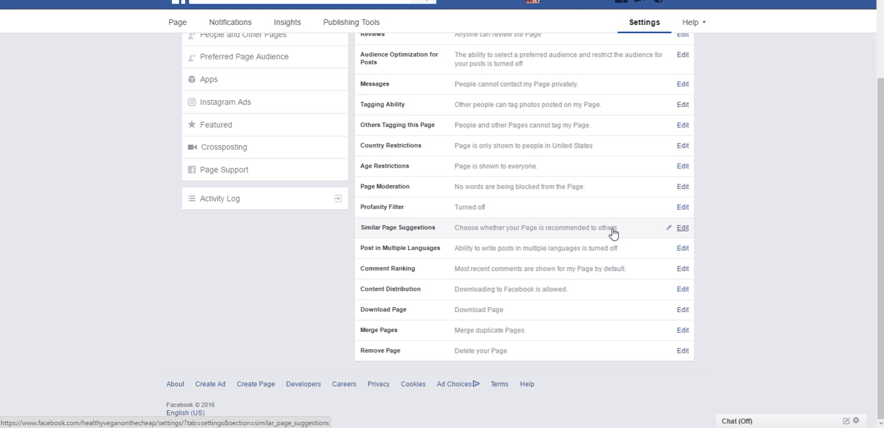
left_click(682, 228)
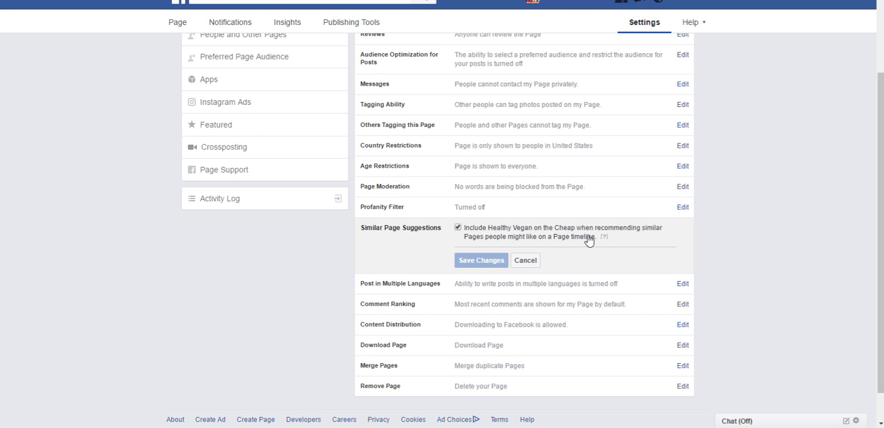
mouse_move(603, 239)
left_click(525, 261)
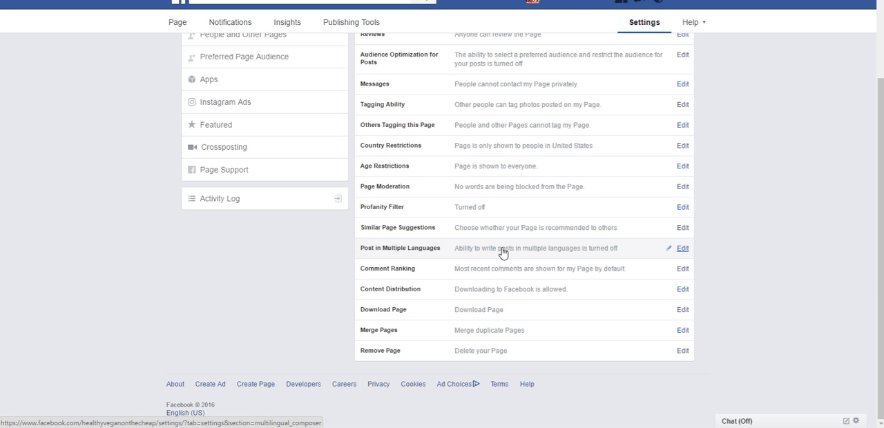
Step: Examine the Post in Multiple Languages option and its explanation, then cancel without enabling it
left_click(684, 250)
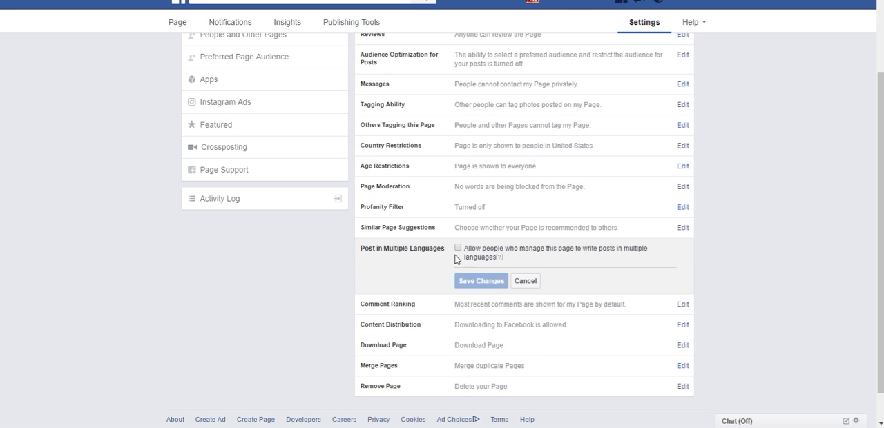
mouse_move(499, 259)
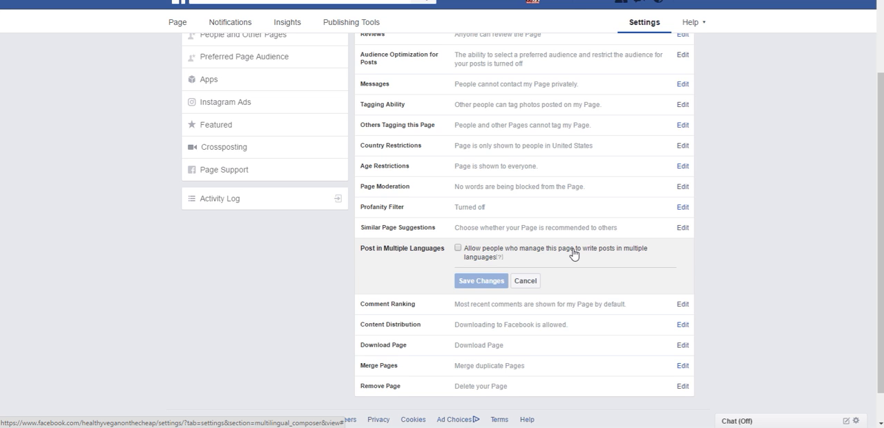
left_click(526, 281)
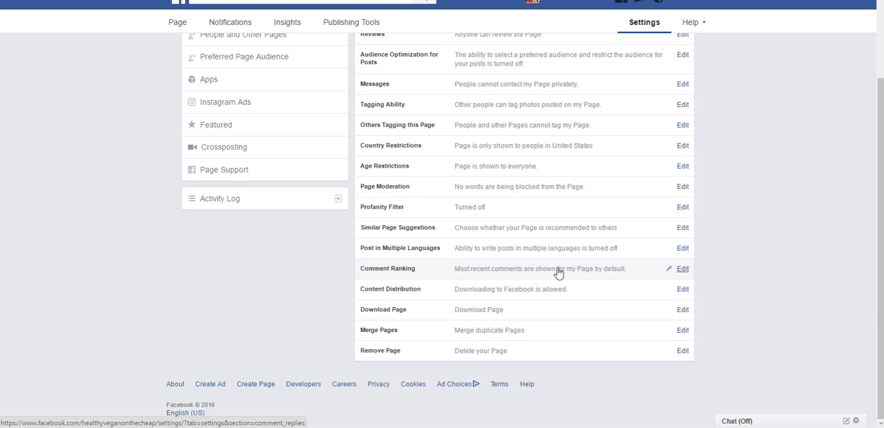
Step: Read the explanation of showing most relevant comments by default under Comment Ranking, then cancel without changing it
left_click(681, 270)
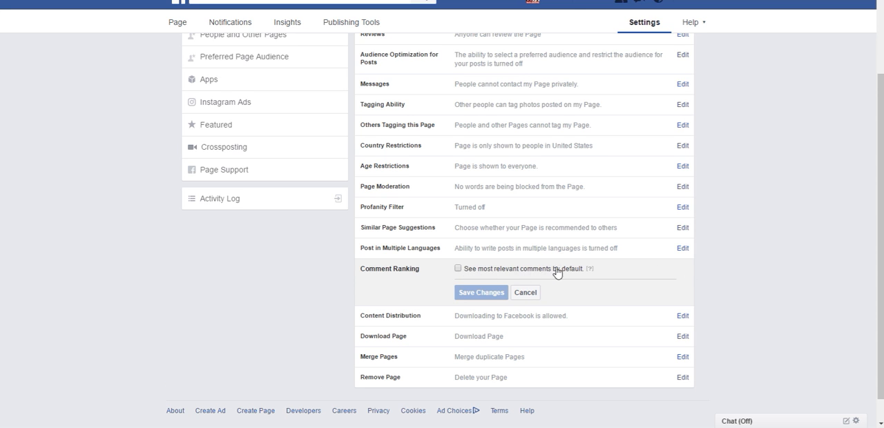
mouse_move(587, 270)
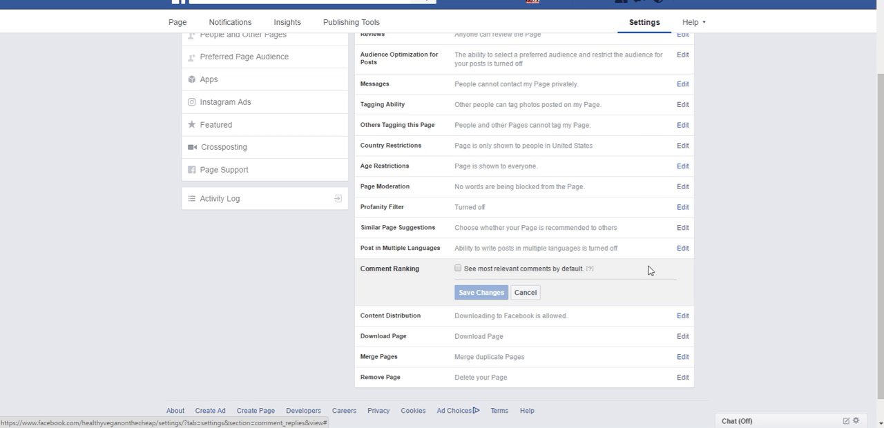
left_click(530, 295)
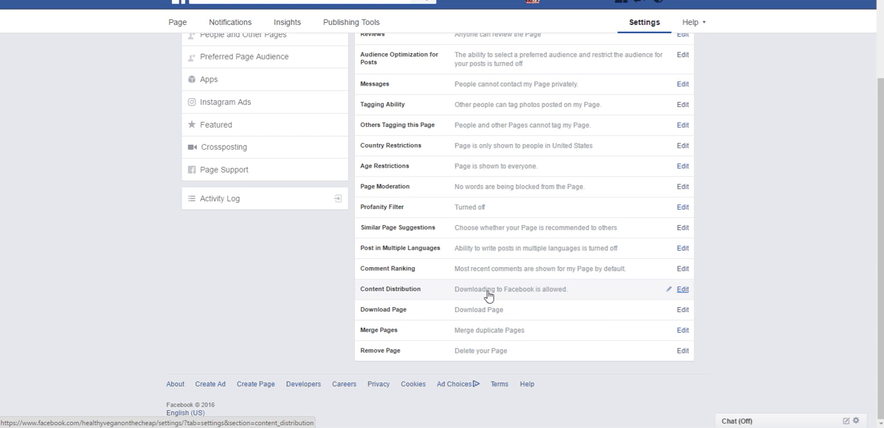
Step: Prohibit downloading to Facebook under Content Distribution and save the change
left_click(682, 290)
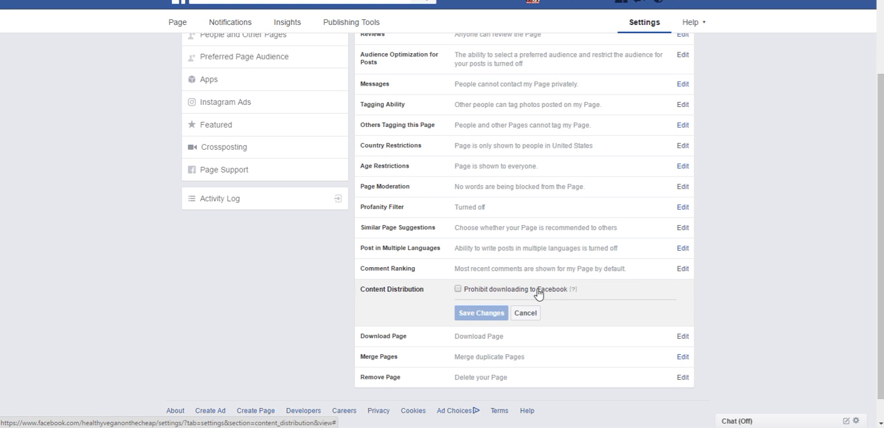
mouse_move(574, 291)
left_click(457, 290)
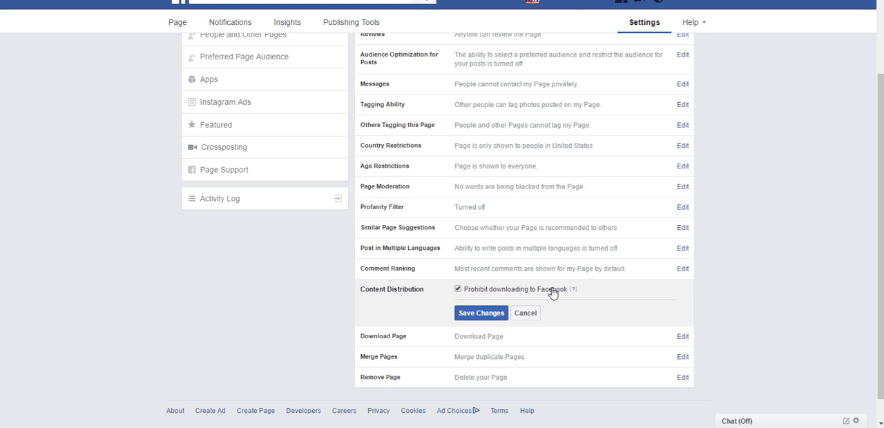
left_click(477, 314)
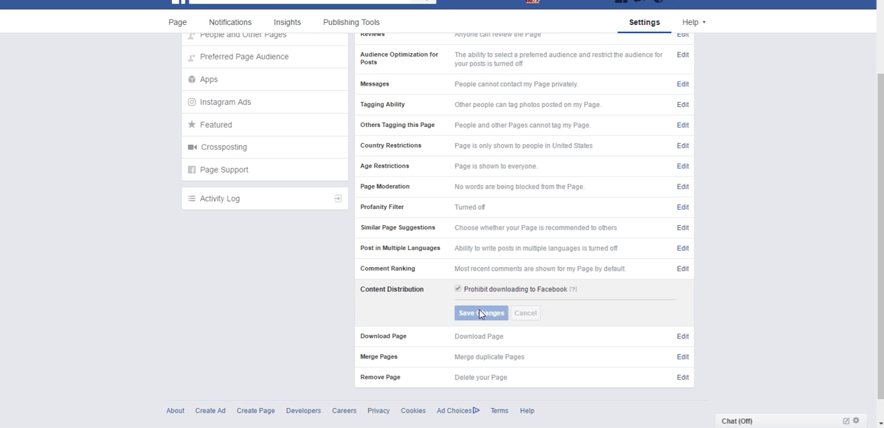
scroll(505, 301, "down", 2)
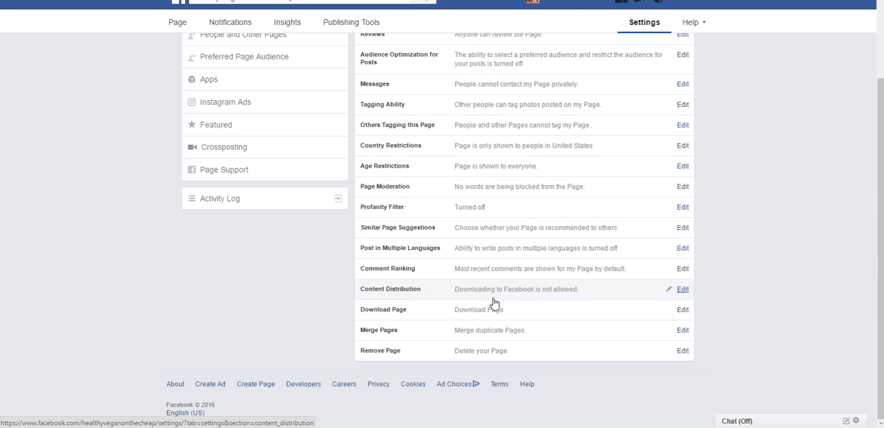
Step: Examine the Download Page option and what a copy of the Page includes, then return and cancel without starting a download
left_click(682, 310)
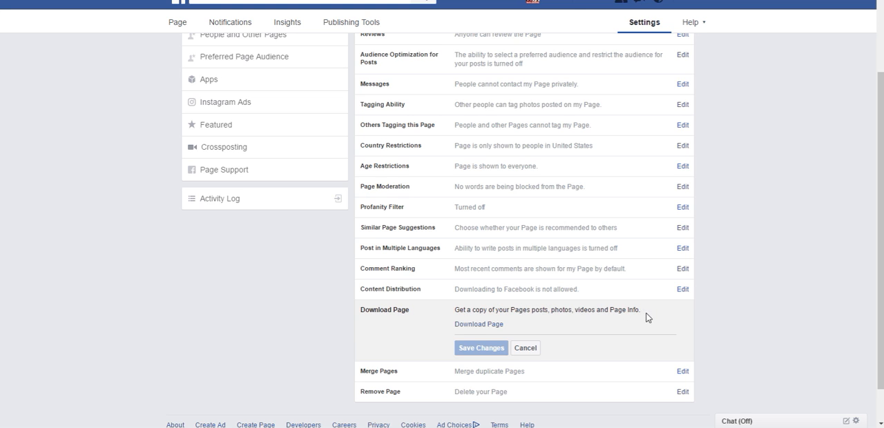
left_click(479, 324)
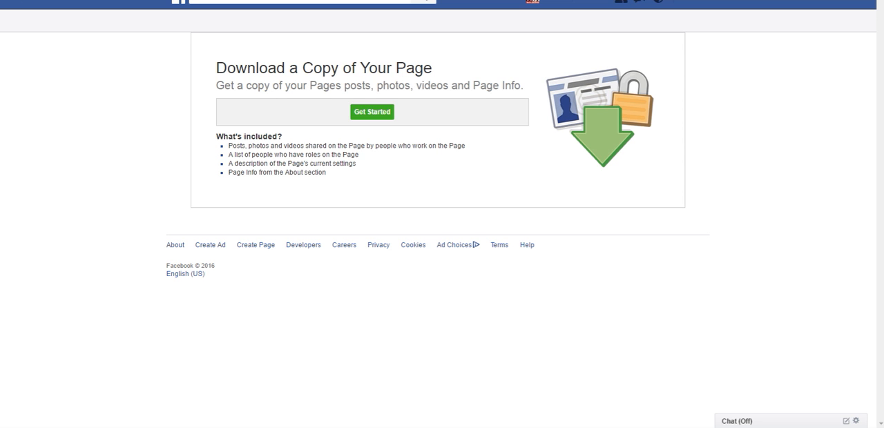
key("alt+Left")
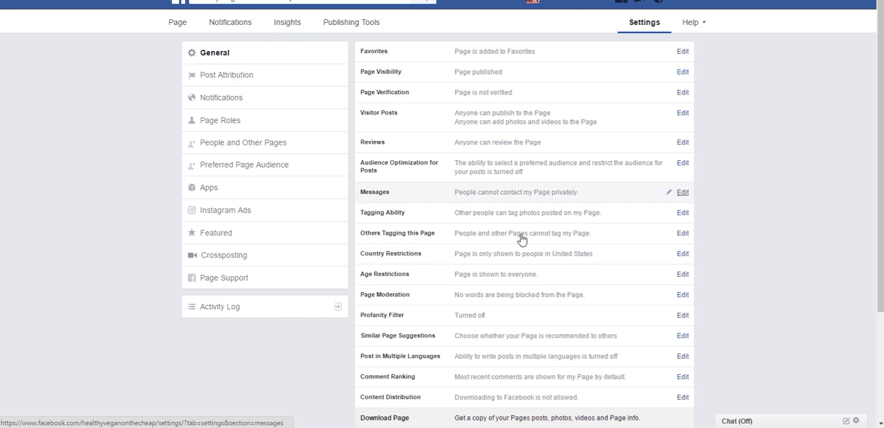
scroll(770, 344, "down", 1)
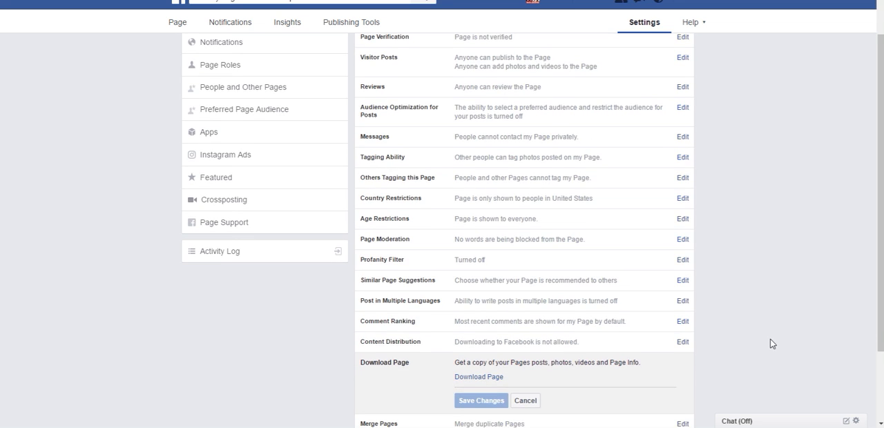
scroll(770, 338, "down", 2)
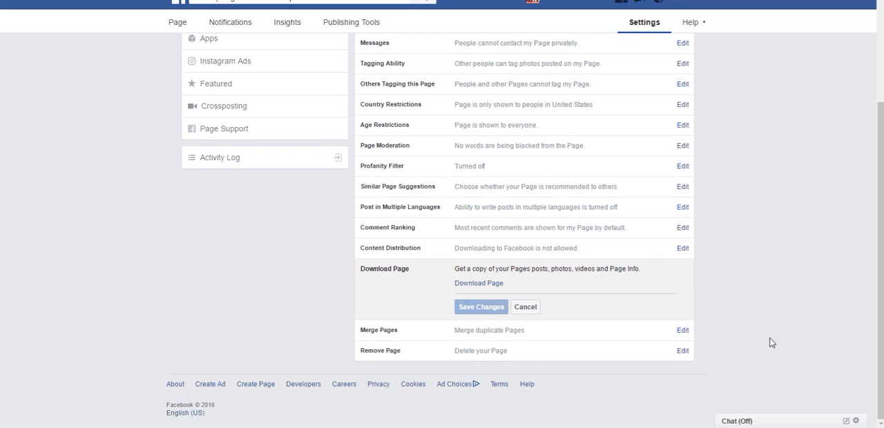
left_click(528, 308)
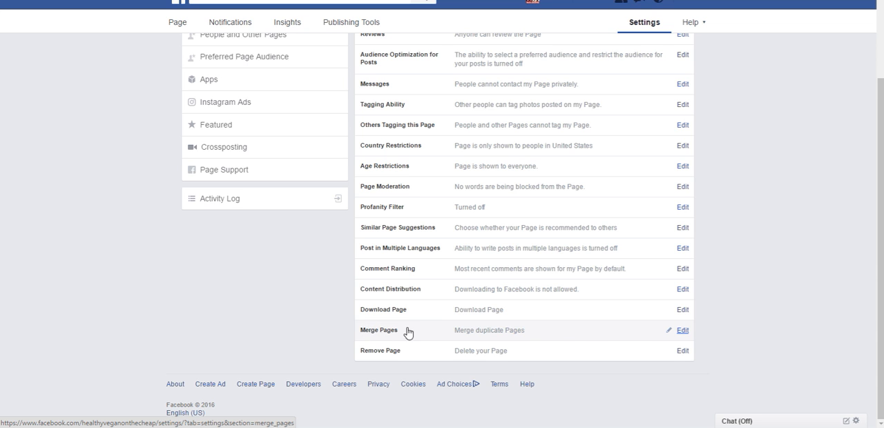
Step: Open the request to merge duplicate Pages from the Merge Pages option, submitting the saved account password to continue
left_click(681, 331)
scroll(728, 324, "down", 1)
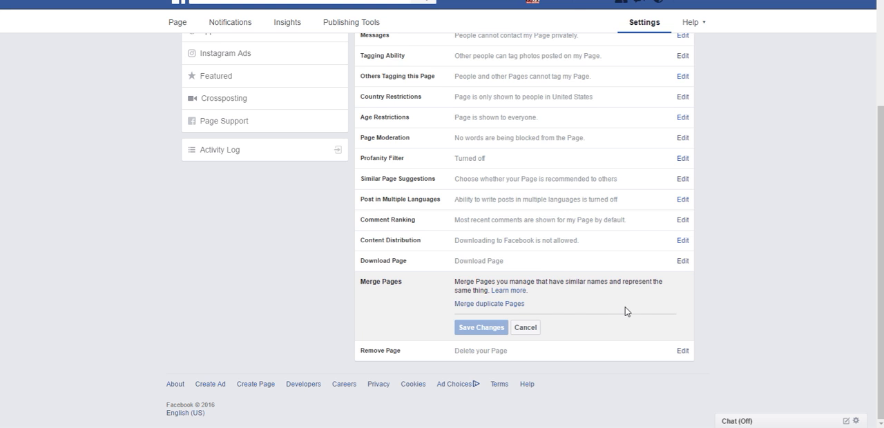
left_click(472, 304)
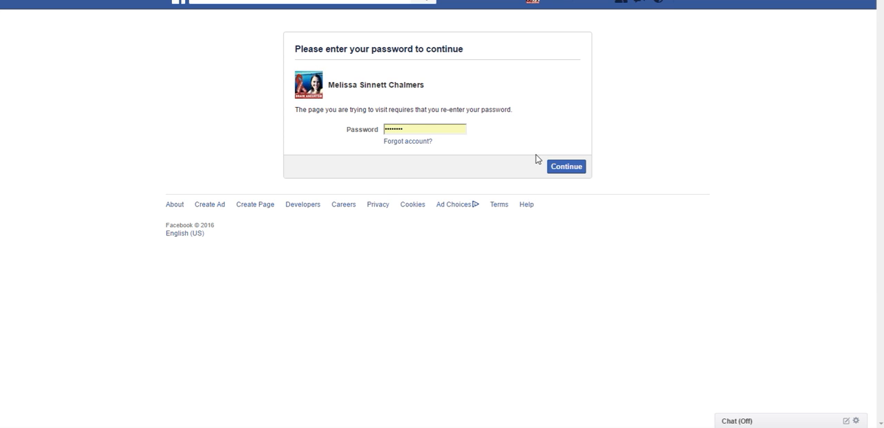
left_click(562, 168)
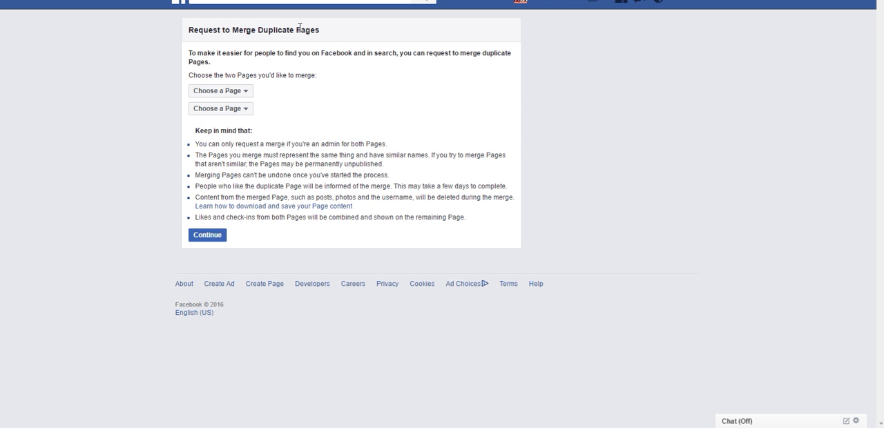
Step: Review the Pages offered in both merge selectors without choosing any, then return to the general settings and cancel Merge Pages
left_click(246, 95)
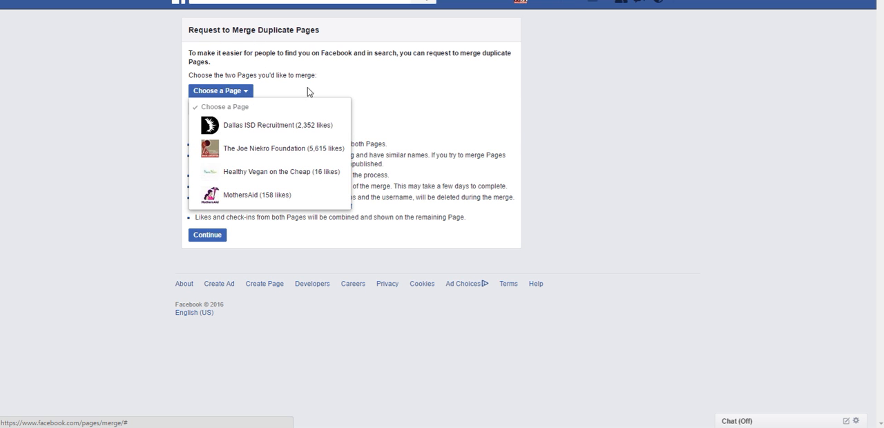
left_click(246, 96)
left_click(245, 109)
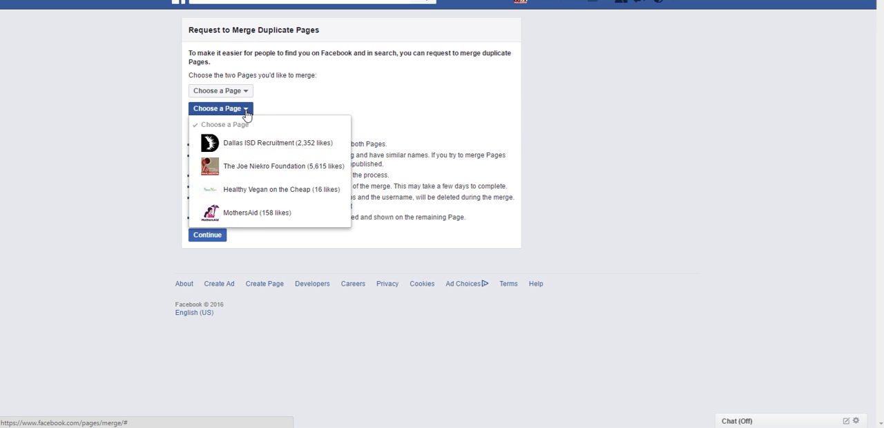
left_click(244, 110)
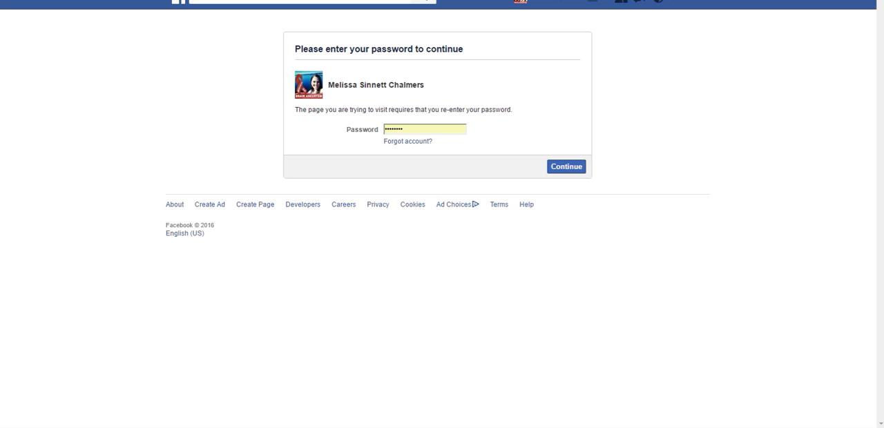
key("Return")
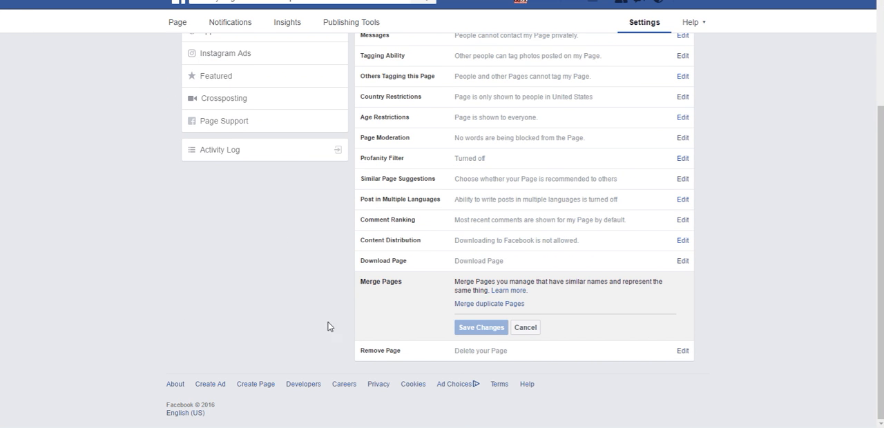
left_click(525, 328)
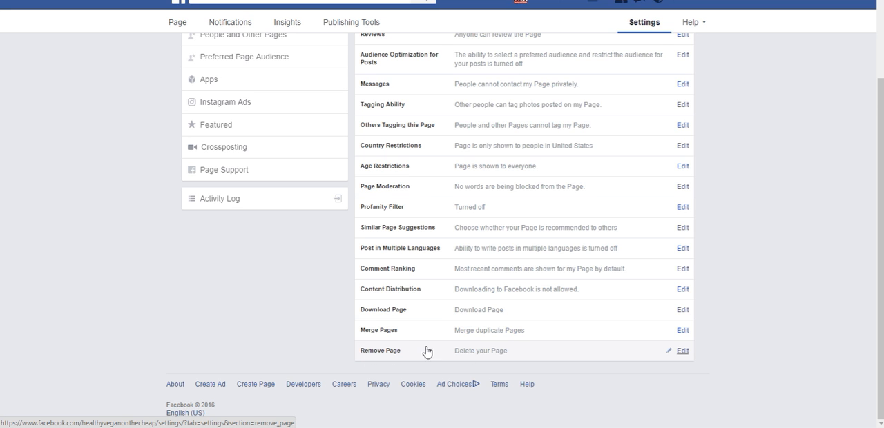
Step: Read the Remove Page explanation about deleting or unpublishing the Page, without deleting it
left_click(681, 351)
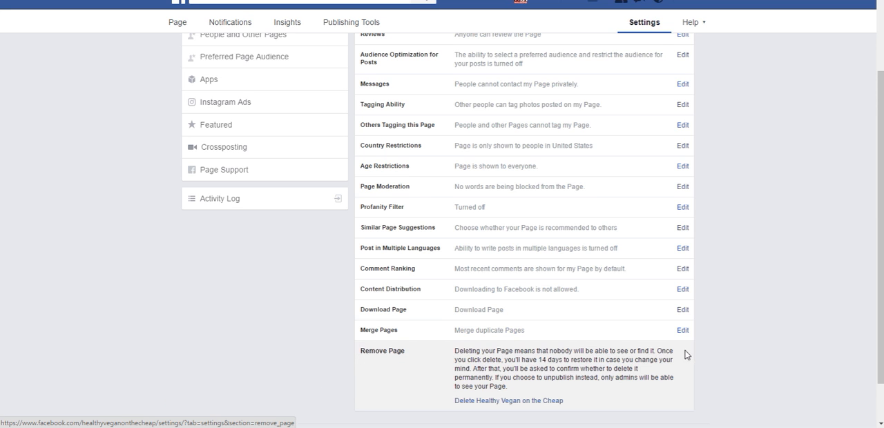
scroll(799, 336, "down", 1)
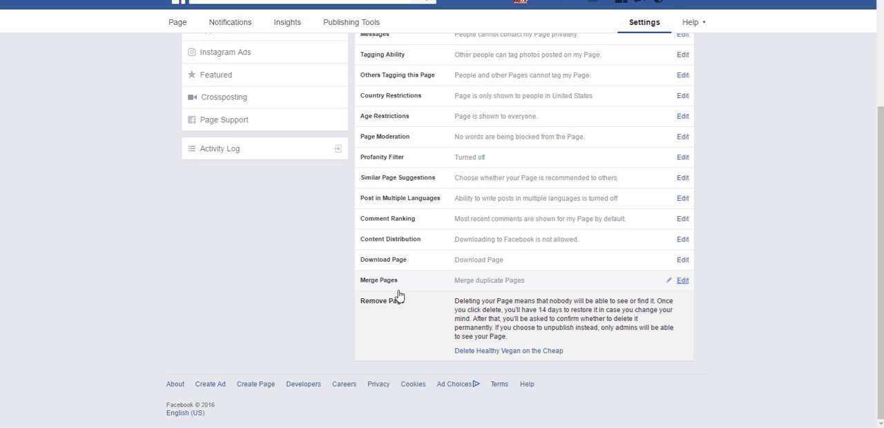
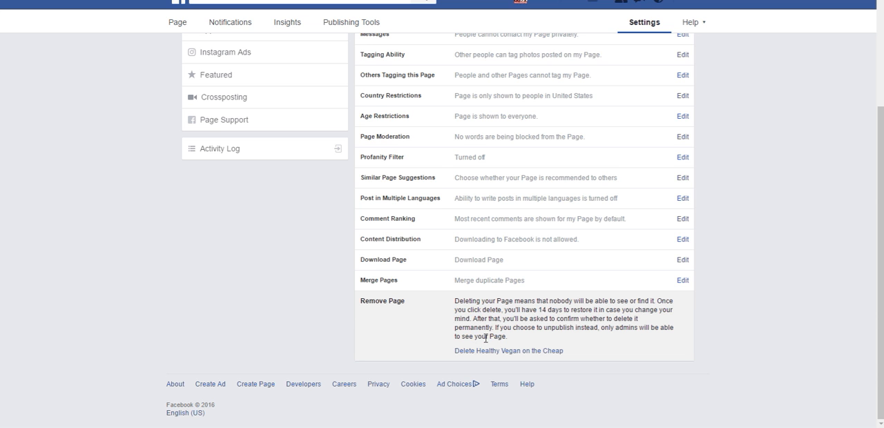
Step: Review the Post Attribution options, and on the Page timeline examine the list of identities available for responding to the Veggie Lettuce Wraps post
scroll(596, 341, "up", 3)
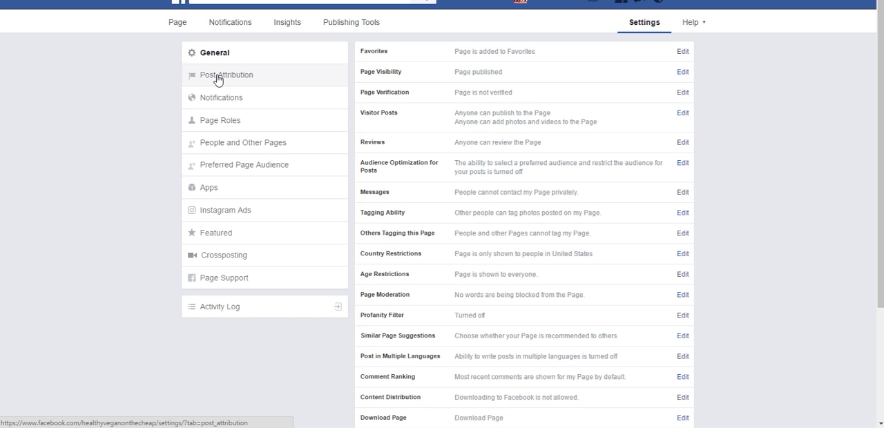
left_click(217, 78)
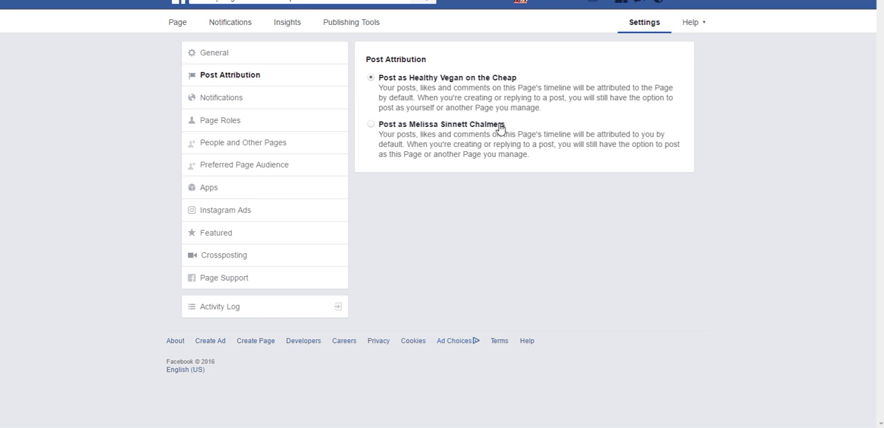
left_click(177, 23)
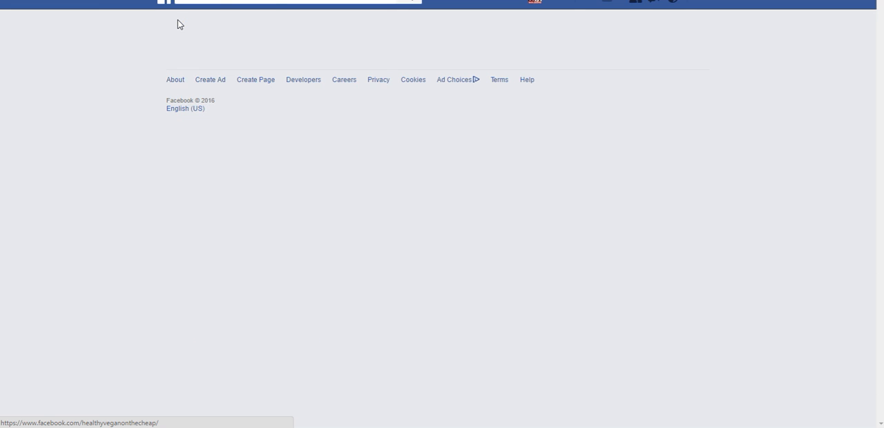
scroll(394, 296, "down", 4)
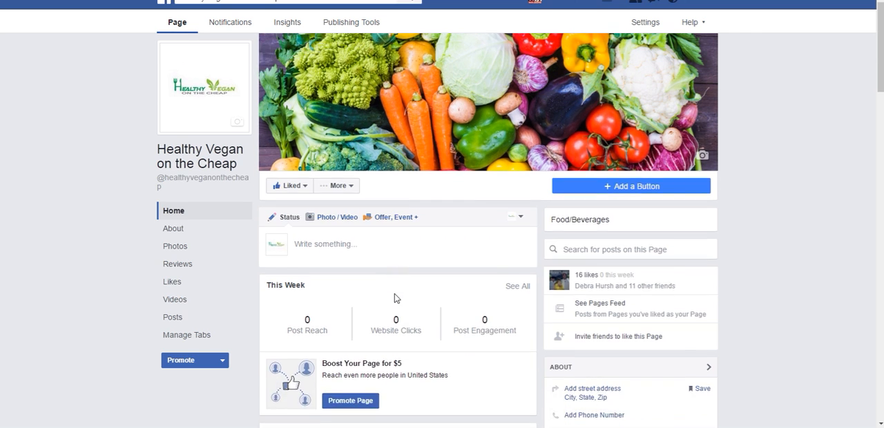
scroll(400, 293, "down", 3)
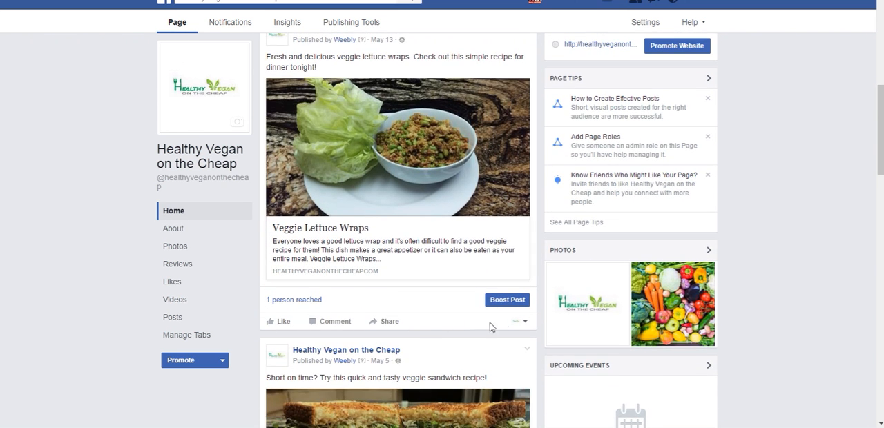
left_click(523, 323)
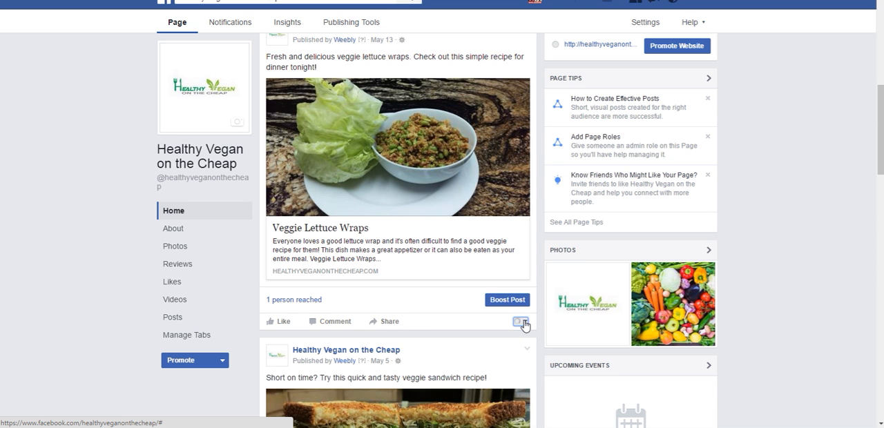
scroll(524, 324, "down", 1)
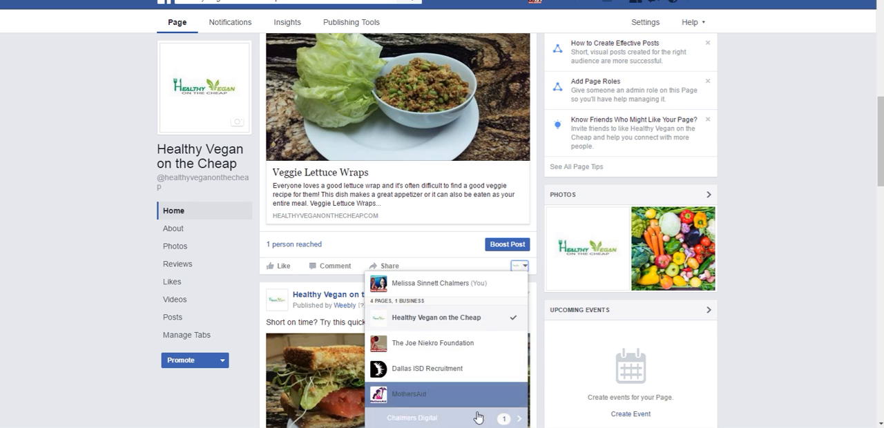
scroll(475, 295, "up", 2)
scroll(475, 296, "up", 5)
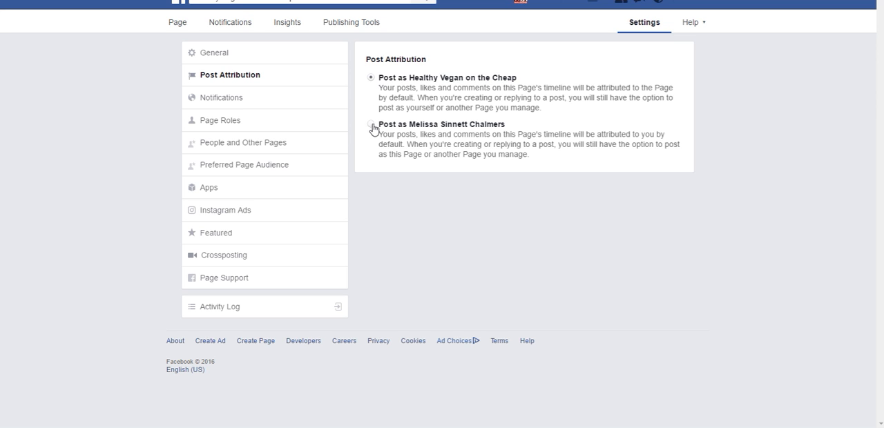
Step: Try attributing posts to the personal profile, and set Post Attribution back to Healthy Vegan on the Cheap
left_click(371, 125)
left_click(371, 78)
Step: Open the Page's notification settings and examine the warning for turning off all Facebook notifications, cancelling the change
left_click(215, 100)
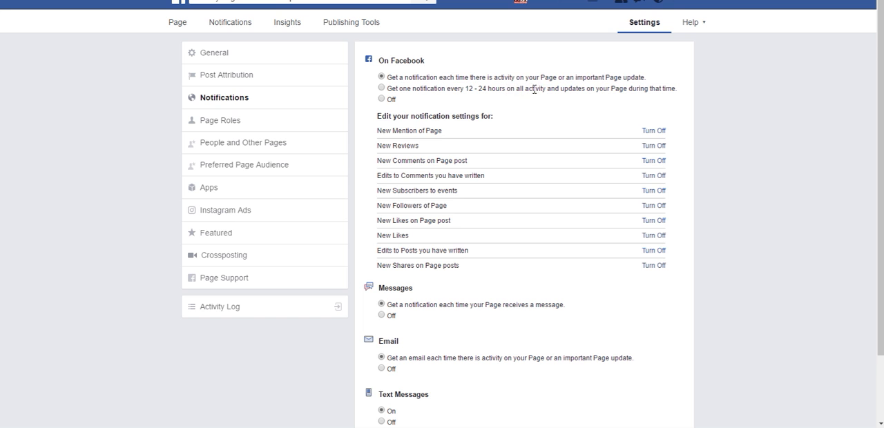
left_click(381, 100)
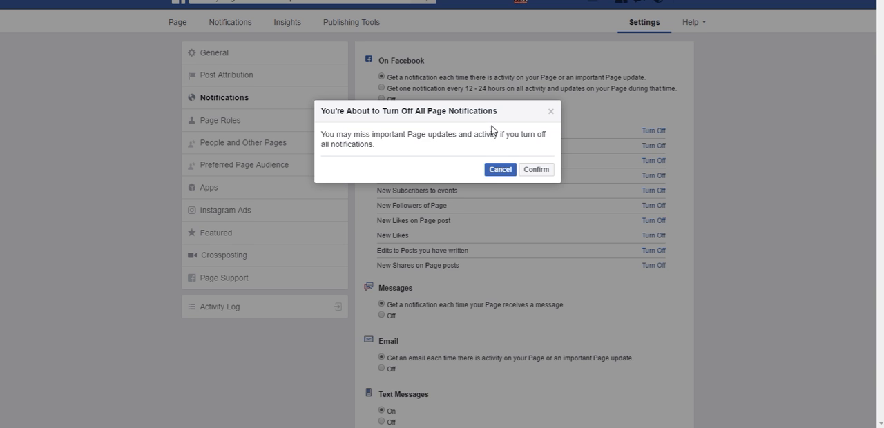
left_click(500, 173)
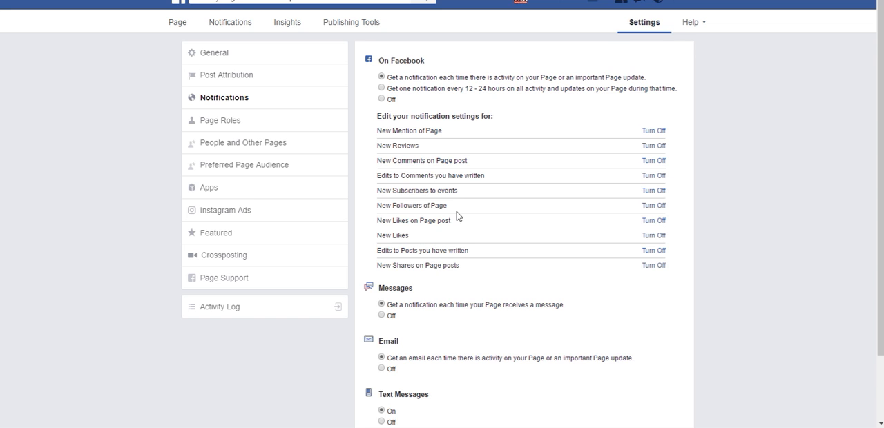
Step: Turn off notifications for edits to comments you have written and set text message notifications to Off
left_click(653, 178)
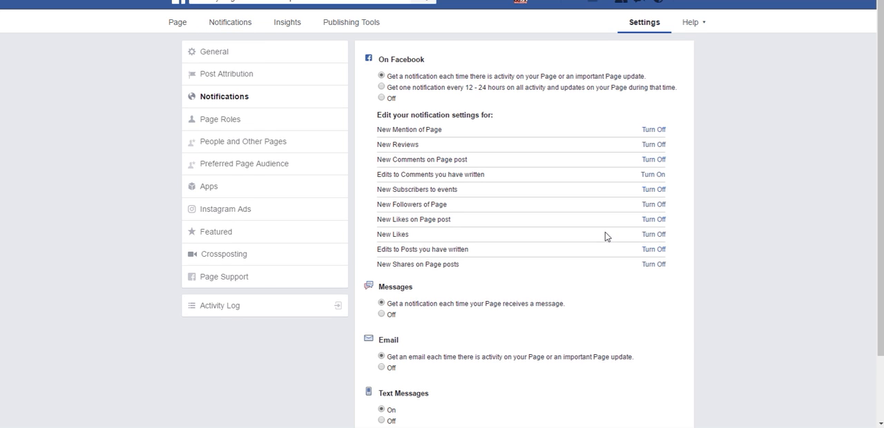
scroll(605, 235, "down", 1)
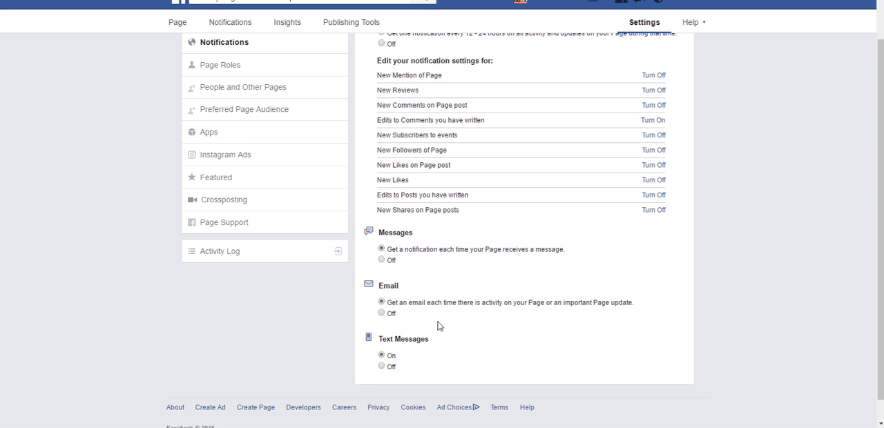
left_click(382, 367)
Step: In Page Roles, choose a suggested contact as a new team member and give them the Admin role
scroll(483, 322, "up", 1)
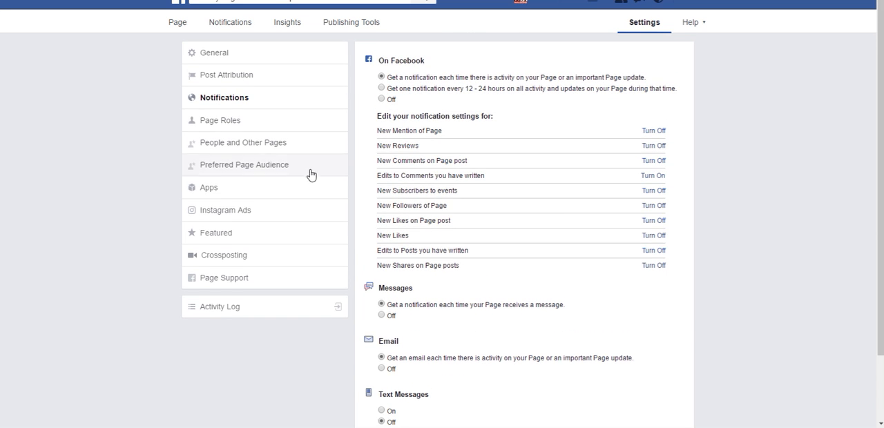
left_click(228, 123)
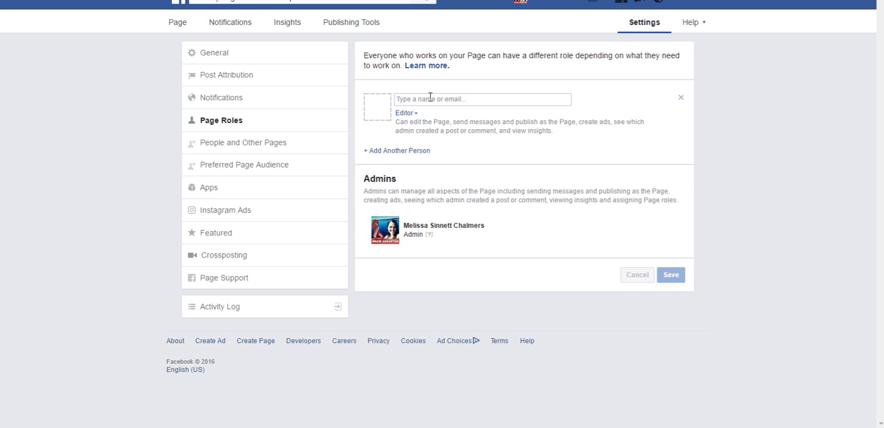
left_click(430, 97)
type("ca")
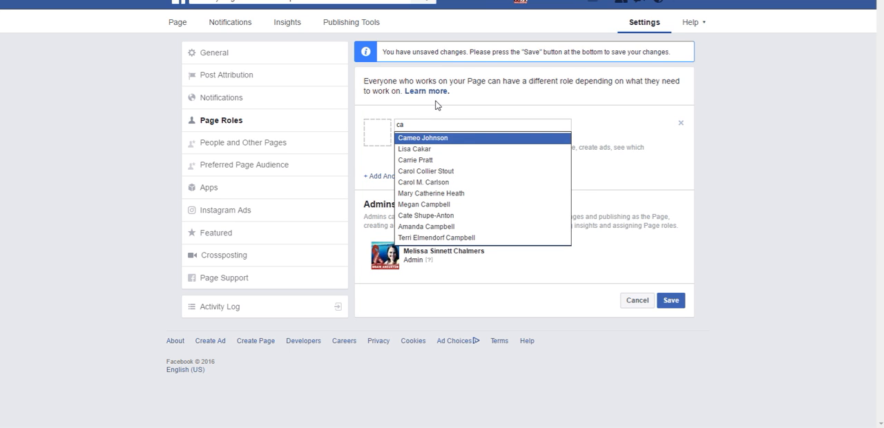
left_click(421, 138)
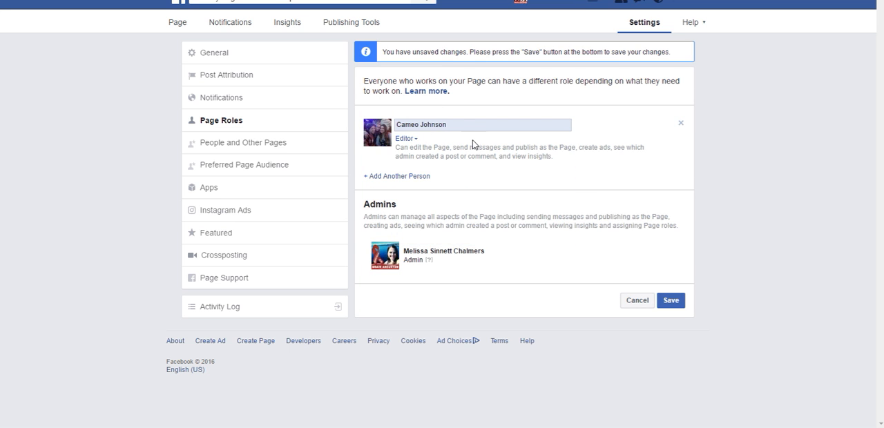
left_click(415, 141)
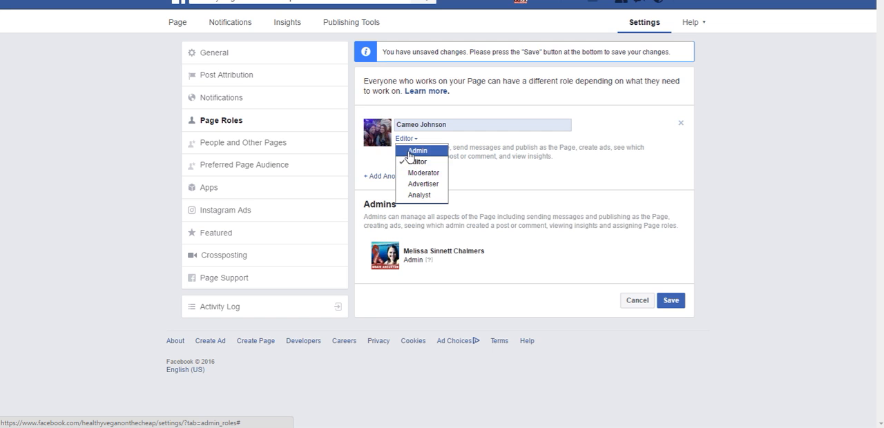
left_click(412, 151)
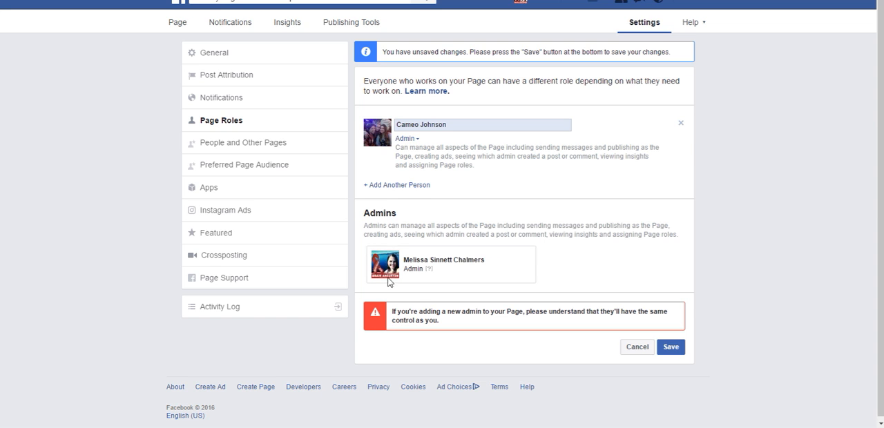
Step: Switch the new team member's role to Editor and Moderator to read each description, and bring up the remaining roles
left_click(414, 141)
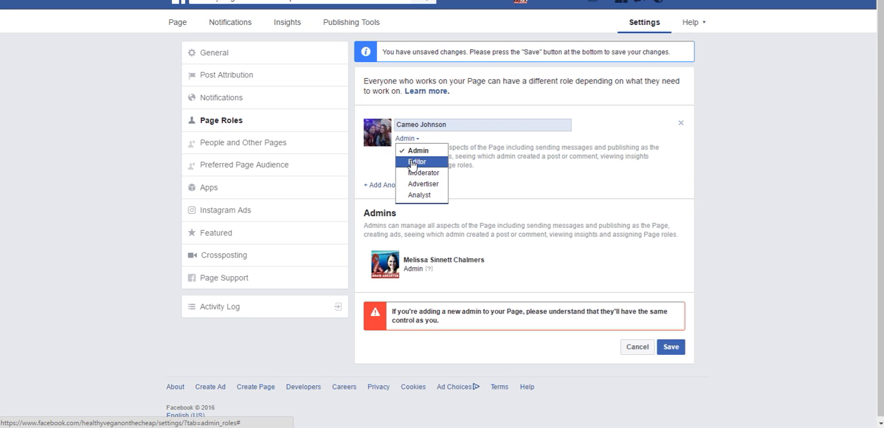
left_click(413, 162)
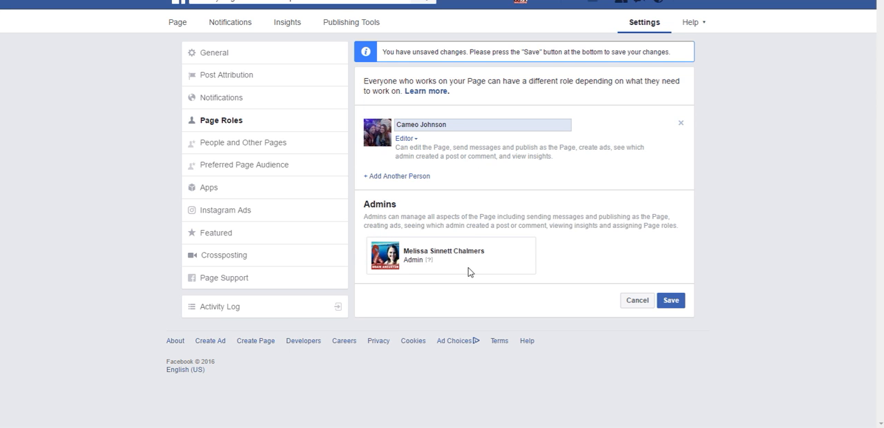
left_click(416, 141)
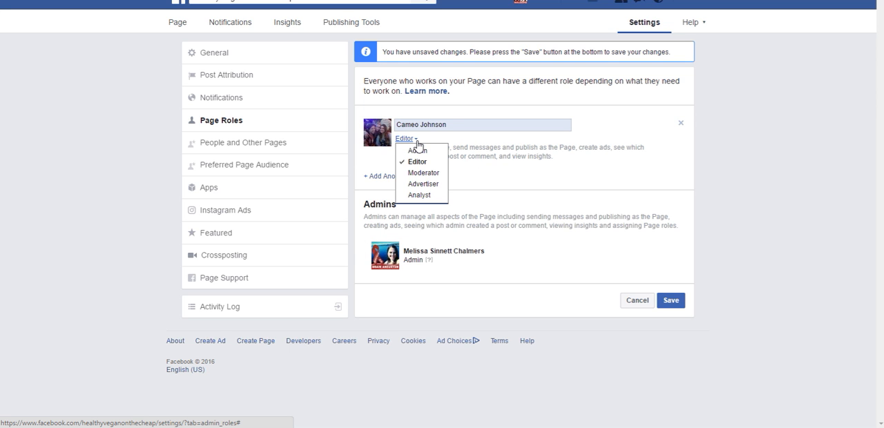
left_click(419, 178)
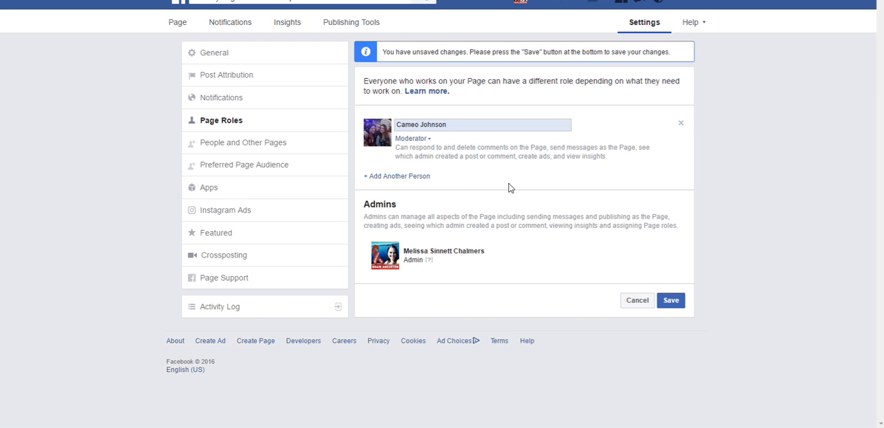
left_click(426, 140)
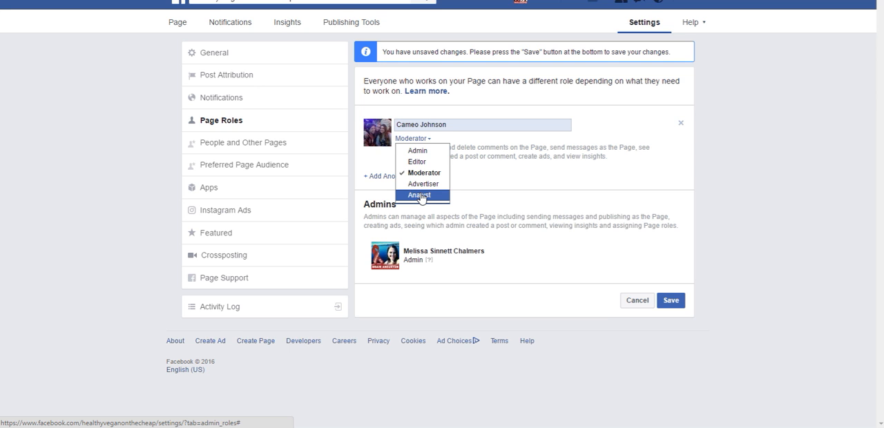
Step: Cancel the new role assignment and go to People and Other Pages, discarding the unsaved changes
left_click(639, 304)
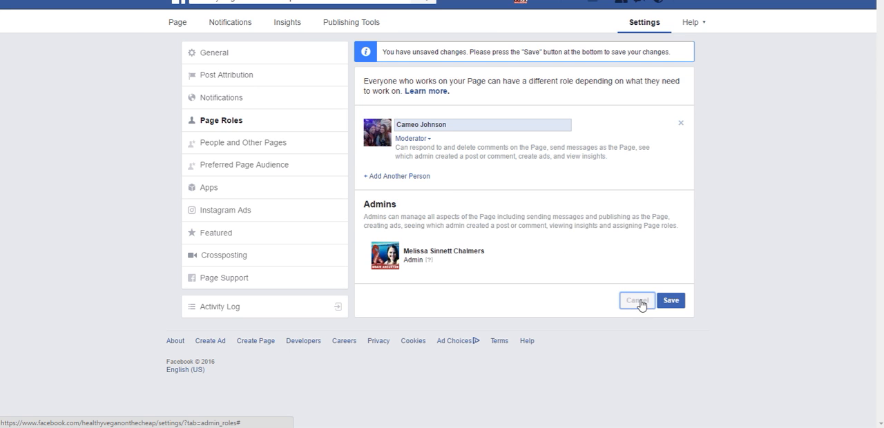
left_click(222, 143)
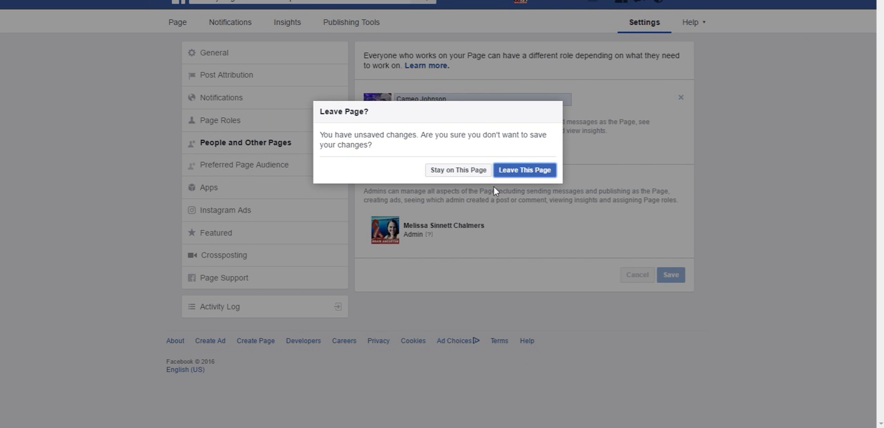
left_click(524, 173)
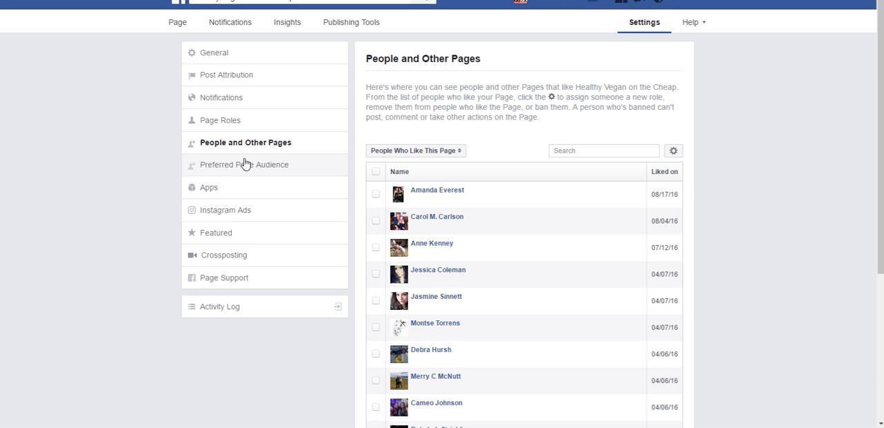
Step: Open the Preferred Page Audience for editing and review the location types, keeping People who live in this location
left_click(226, 170)
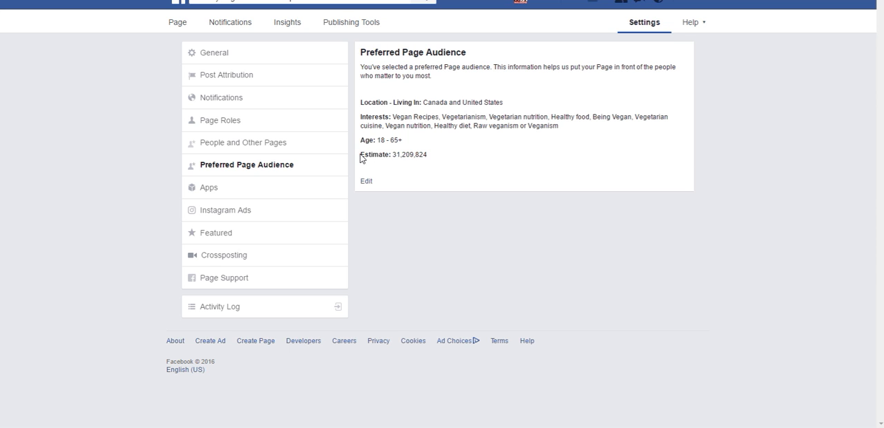
left_click_drag(361, 154, 399, 153)
left_click(367, 183)
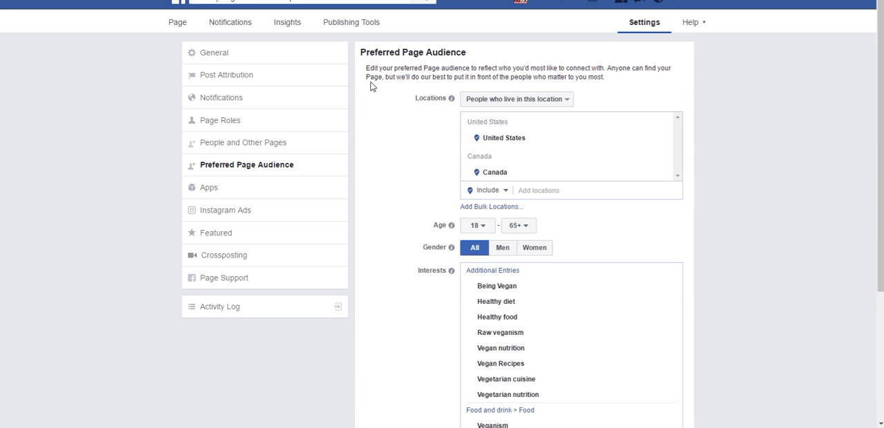
left_click(567, 102)
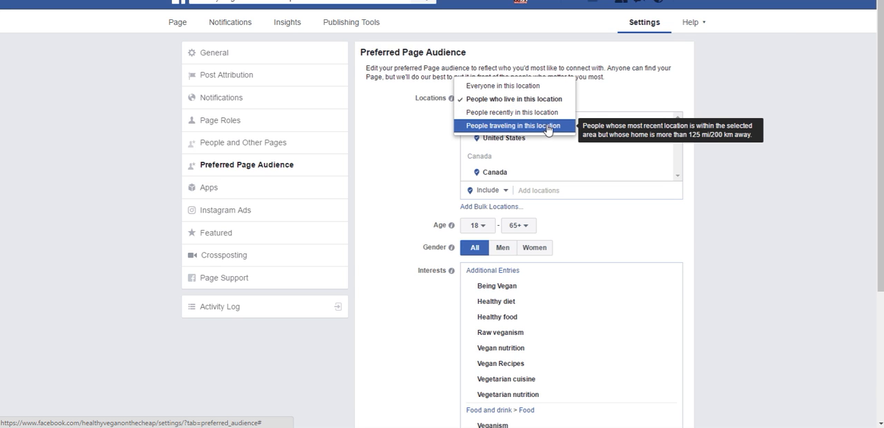
left_click(625, 101)
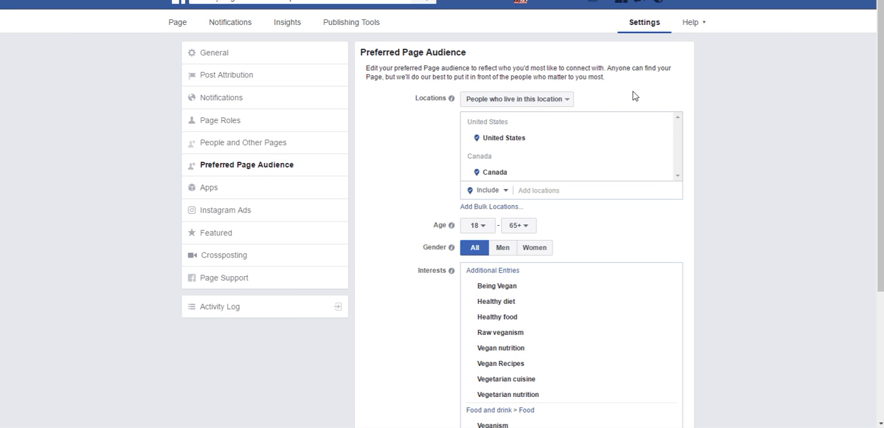
Step: Remove Canada from the included audience locations and add the country Canada as an excluded location
left_click(505, 192)
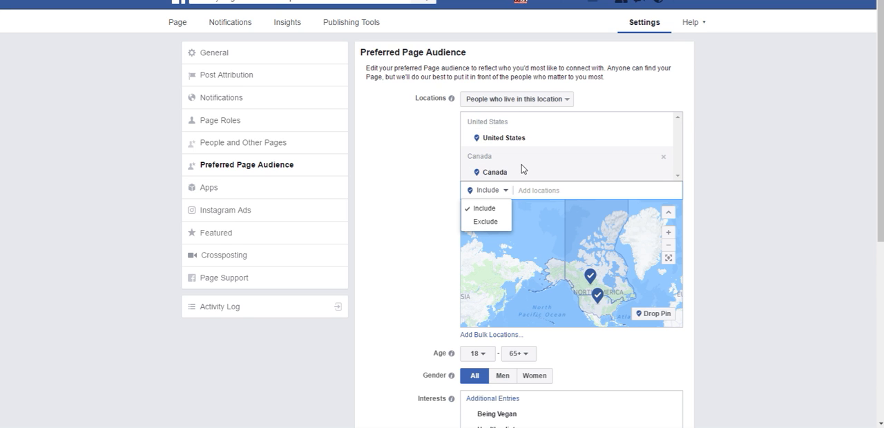
left_click(662, 160)
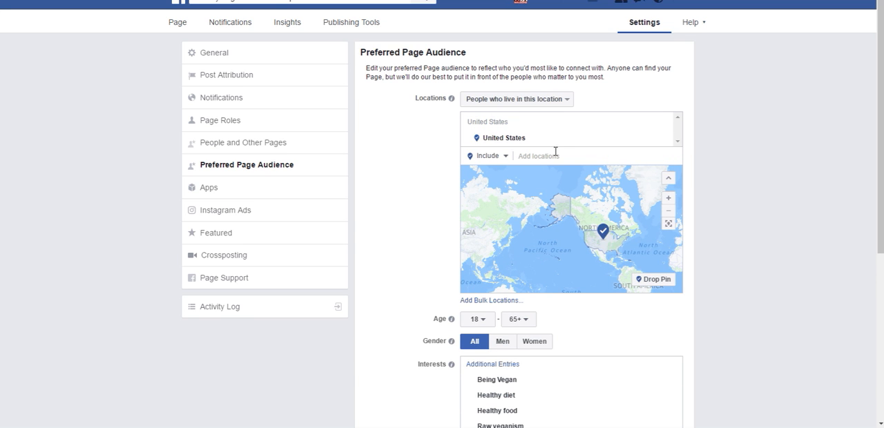
left_click(504, 157)
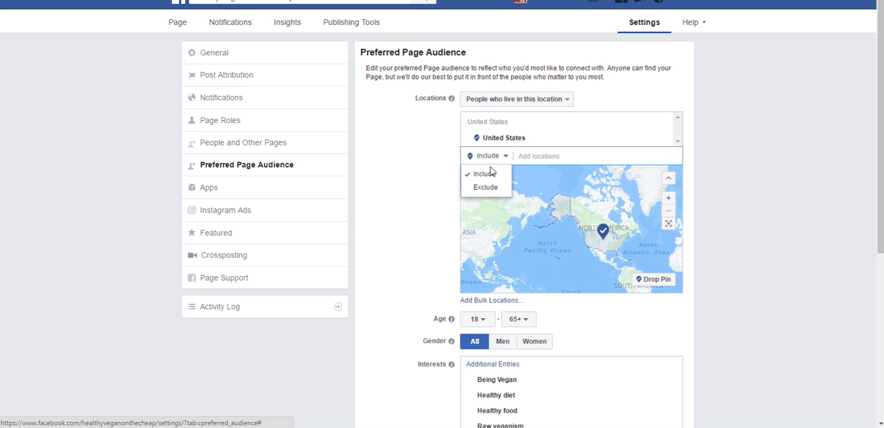
left_click(485, 188)
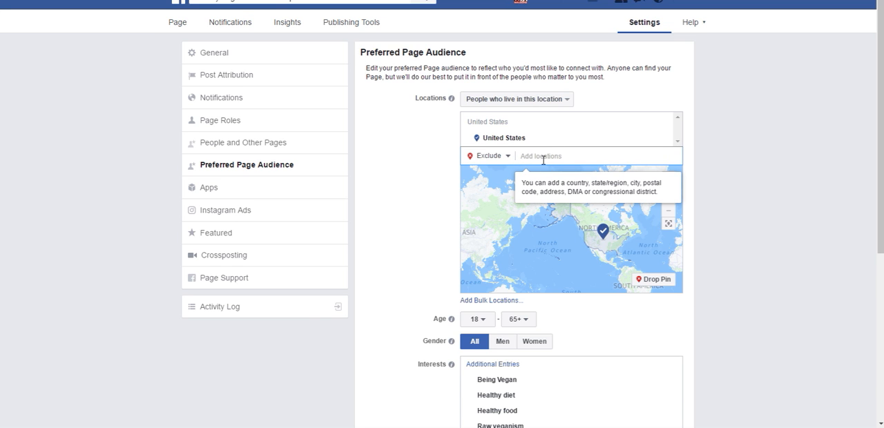
type("CANA")
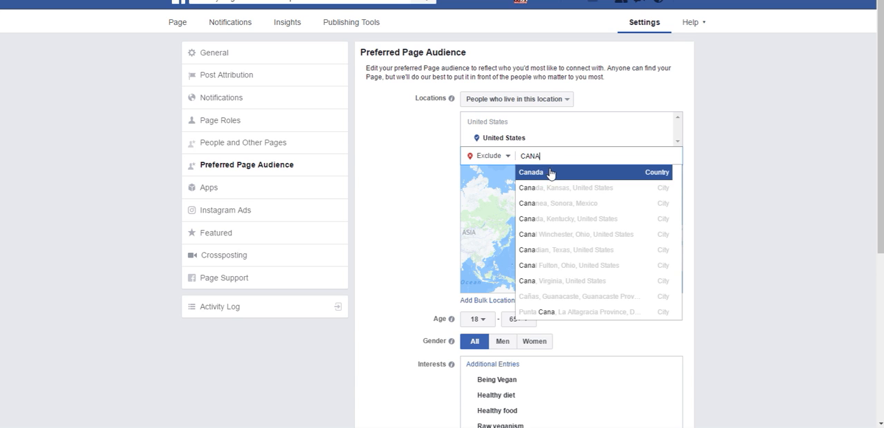
left_click(551, 173)
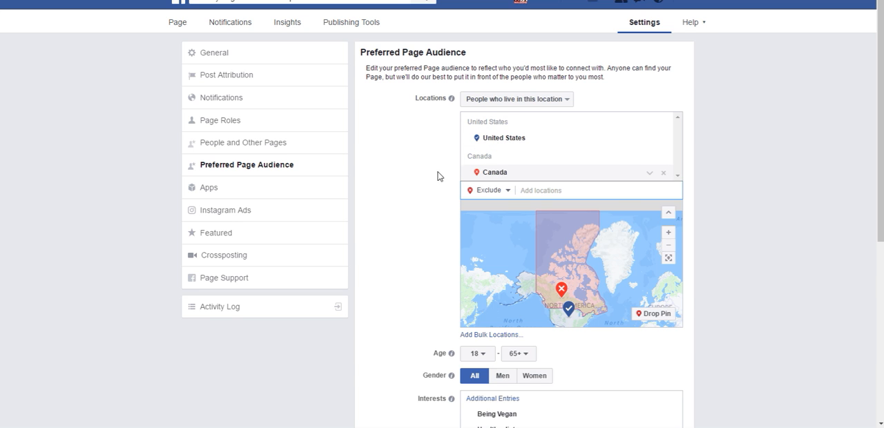
Step: Look through the minimum and maximum age options of the preferred audience, keeping the range 18 to 65+
scroll(406, 209, "down", 3)
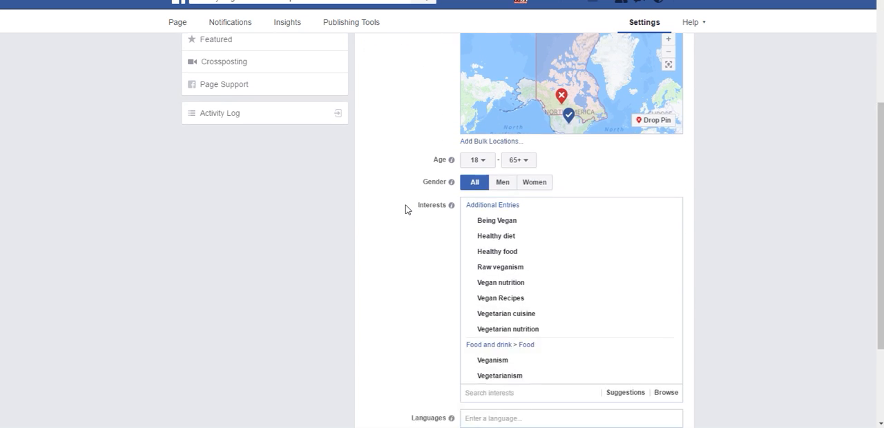
mouse_move(451, 153)
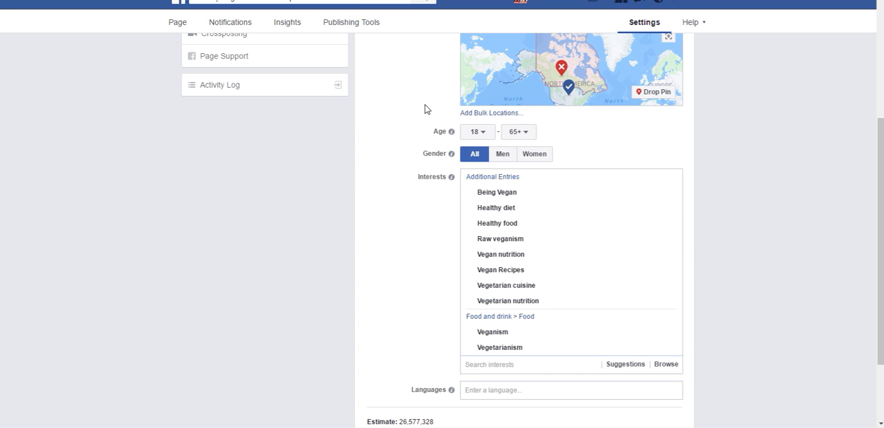
left_click(484, 133)
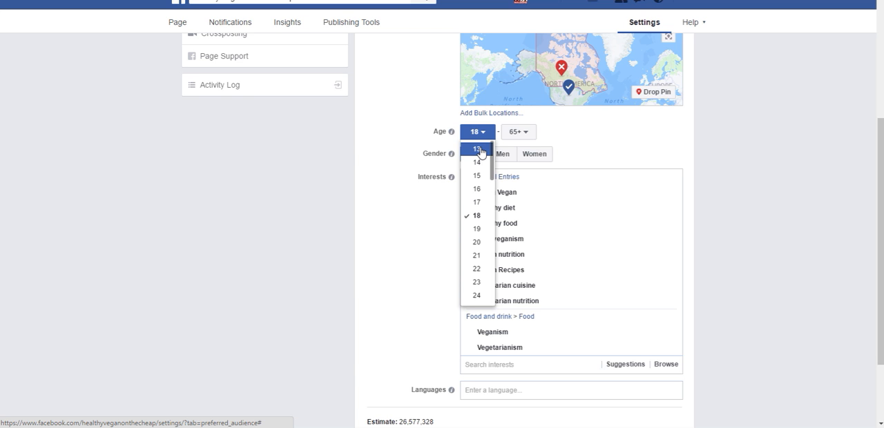
left_click(519, 132)
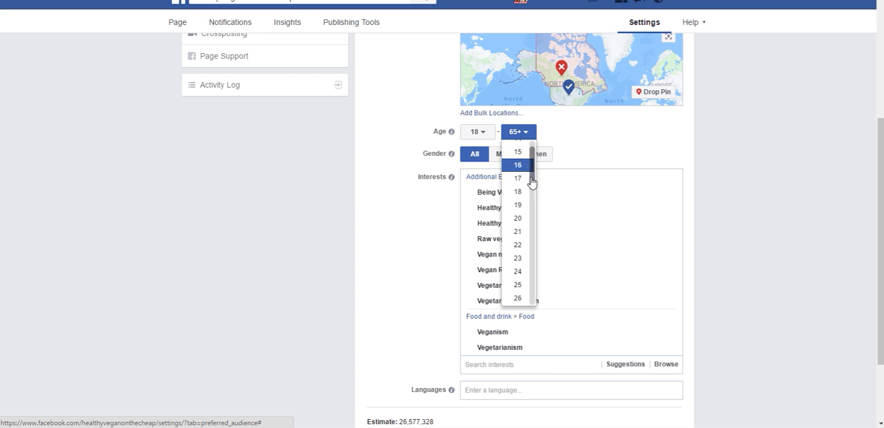
scroll(522, 280, "down", 7)
scroll(522, 282, "down", 2)
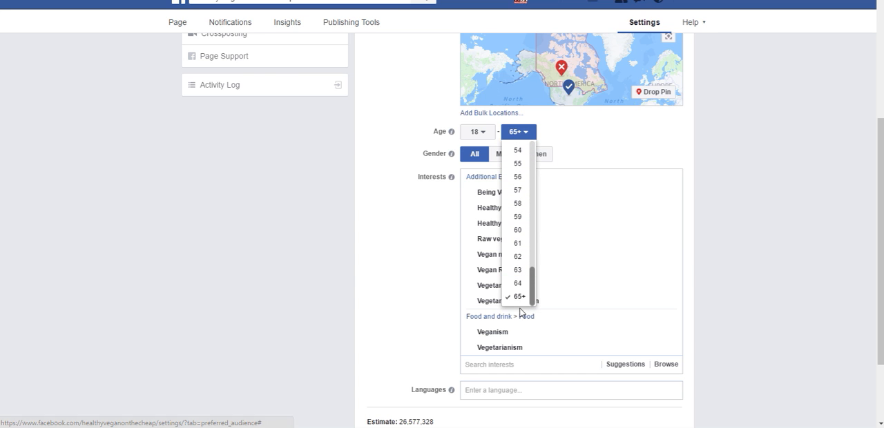
left_click(588, 137)
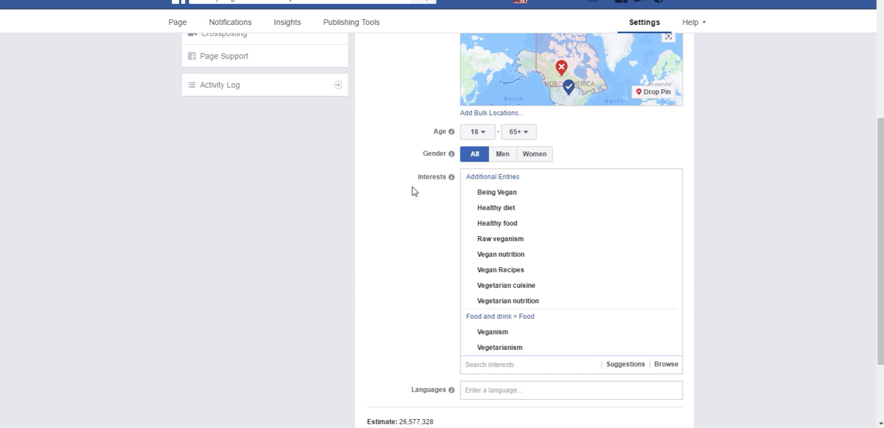
Step: Add the suggested interest Raw foodism to the preferred audience, and cancel the audience edits without saving
mouse_move(451, 177)
scroll(394, 227, "down", 2)
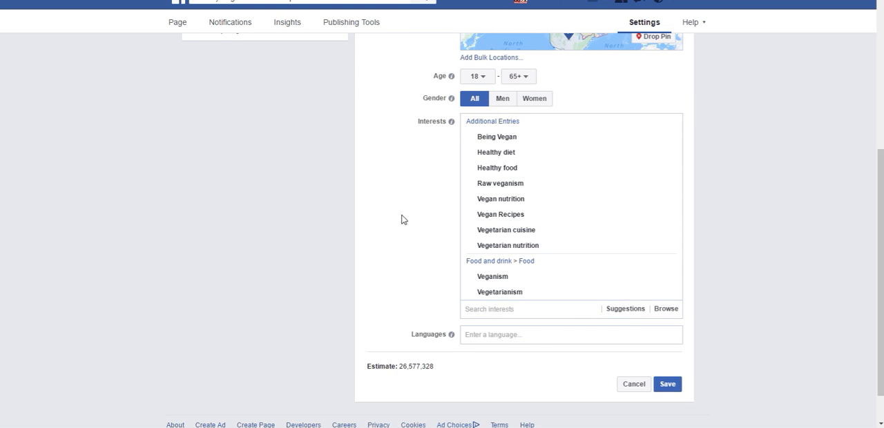
left_click(503, 309)
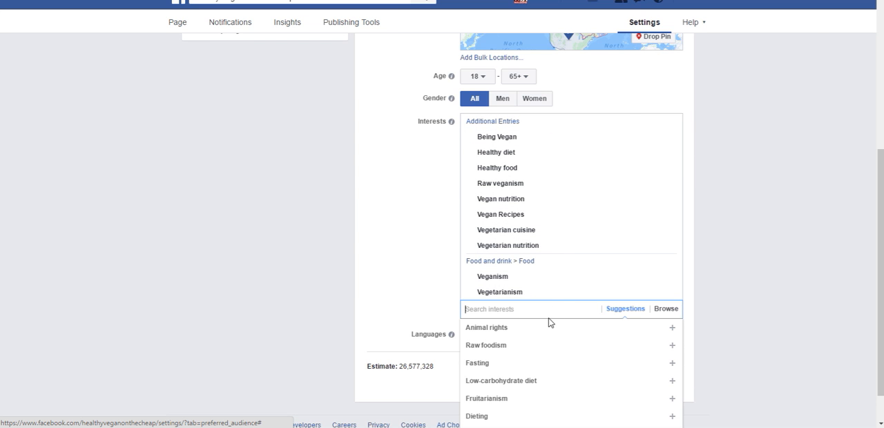
left_click(488, 346)
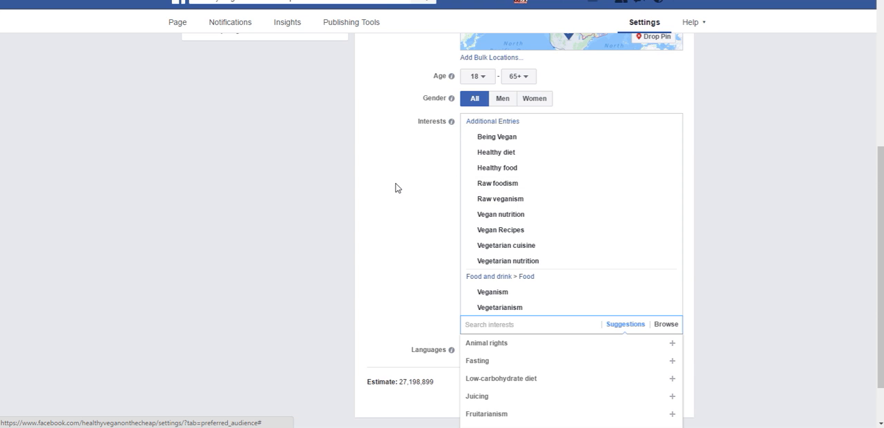
scroll(395, 187, "down", 2)
left_click(801, 241)
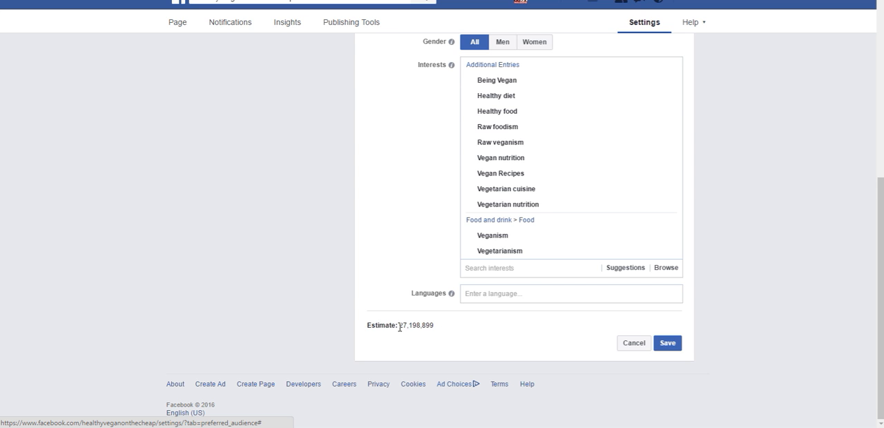
mouse_move(513, 119)
left_click(637, 345)
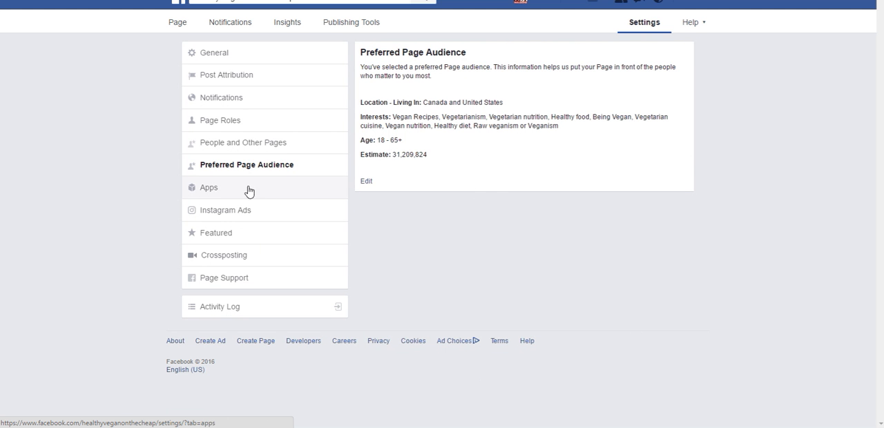
Step: Review the Apps, Instagram Ads and Featured sections of the Page settings
left_click(223, 194)
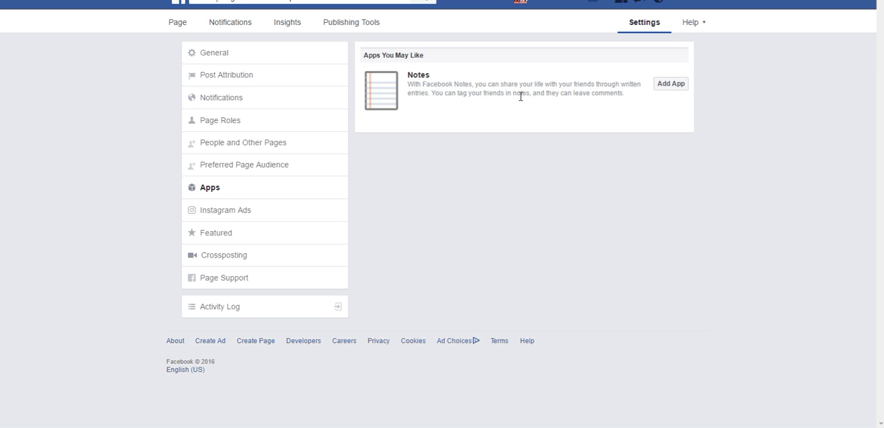
left_click(215, 211)
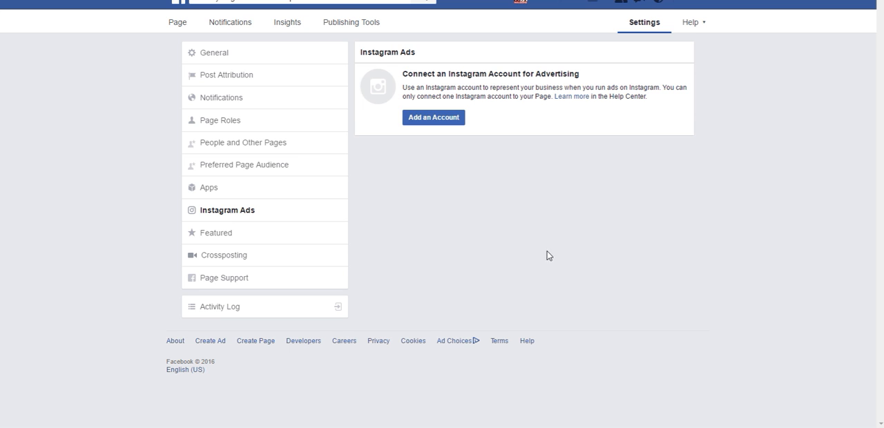
left_click(213, 234)
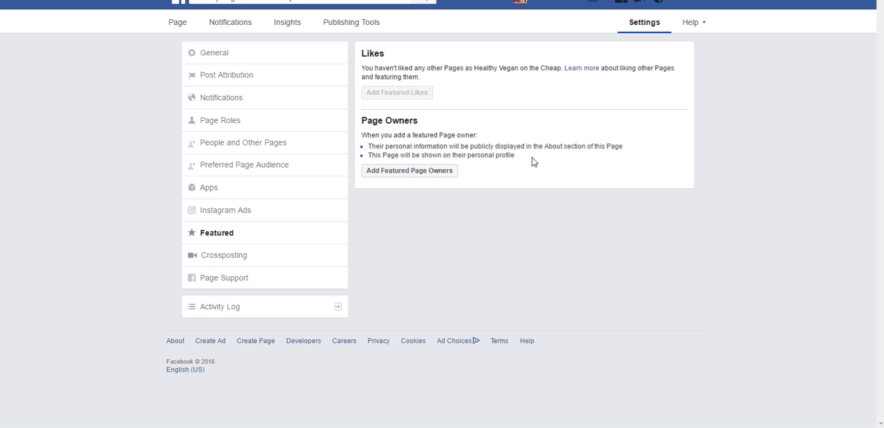
Step: View the Crossposting settings with their field for adding a Page, and check the Page Support section
left_click(217, 257)
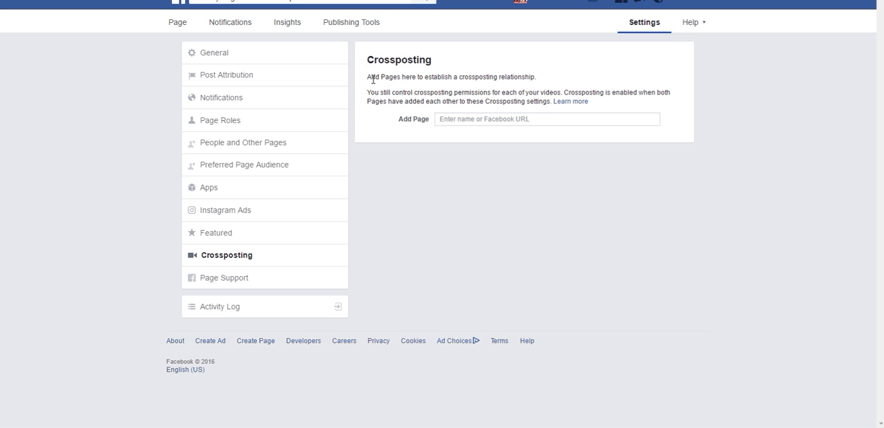
left_click(453, 120)
left_click(214, 283)
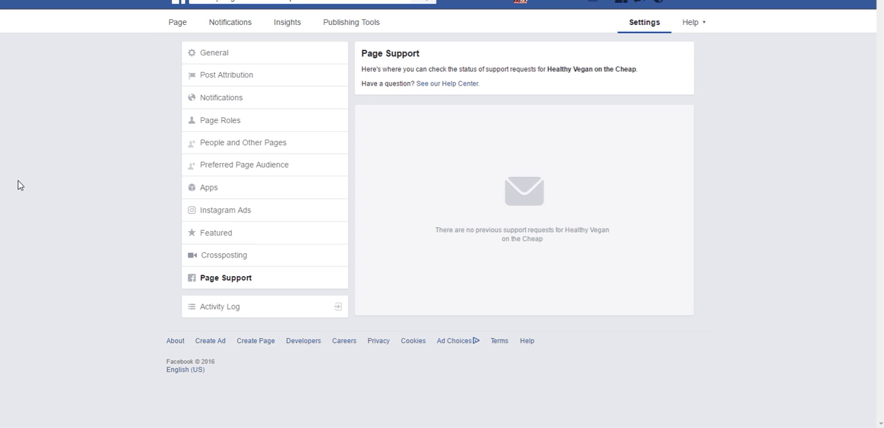
Step: Examine the Page's Activity Log, including a post's visibility and the older entries, and return to the previous page
left_click(210, 312)
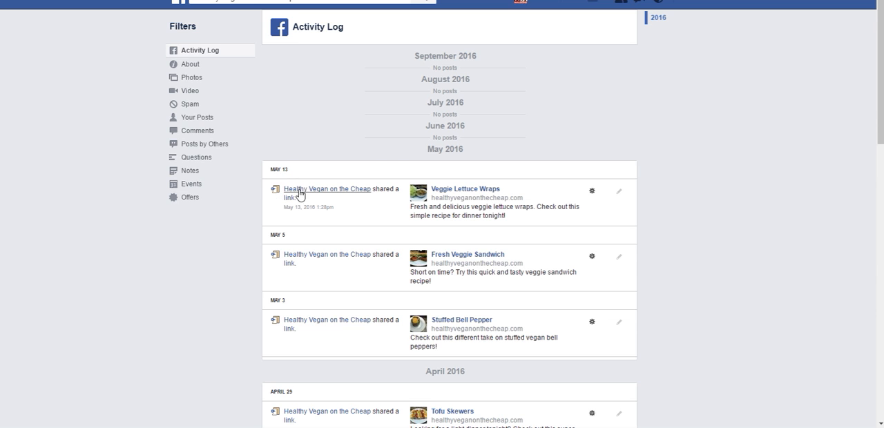
mouse_move(353, 190)
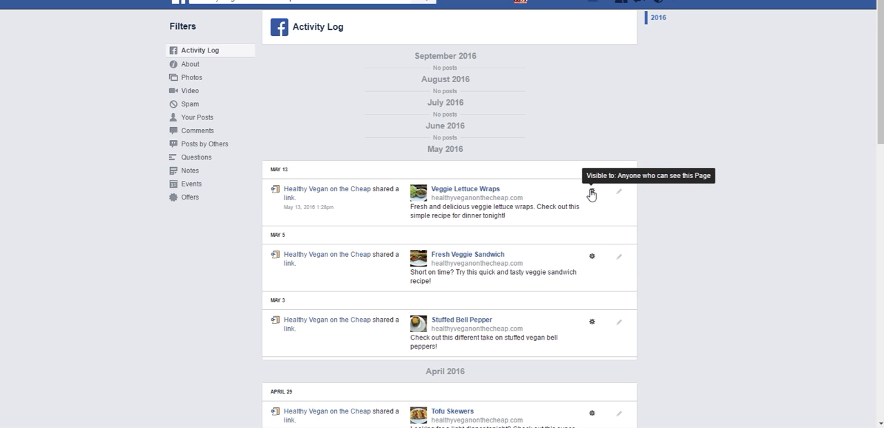
scroll(114, 245, "down", 4)
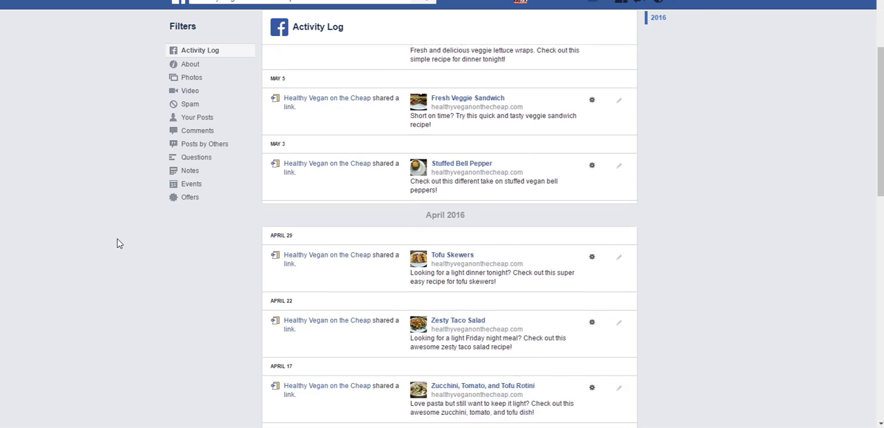
scroll(124, 238, "down", 10)
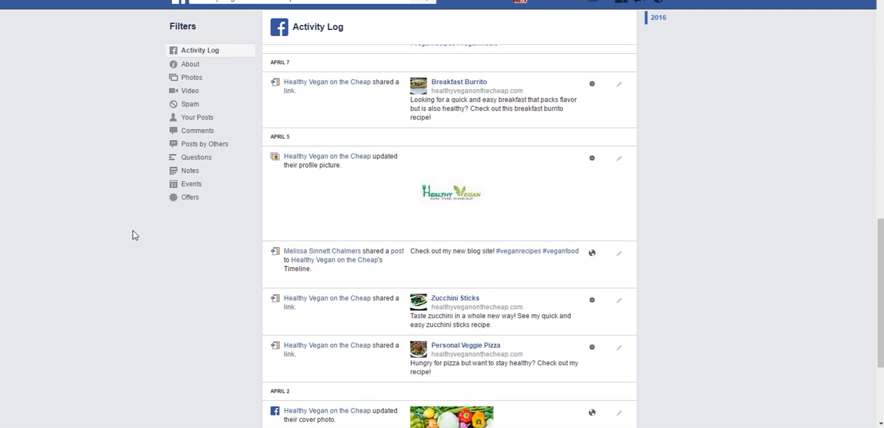
scroll(127, 228, "up", 12)
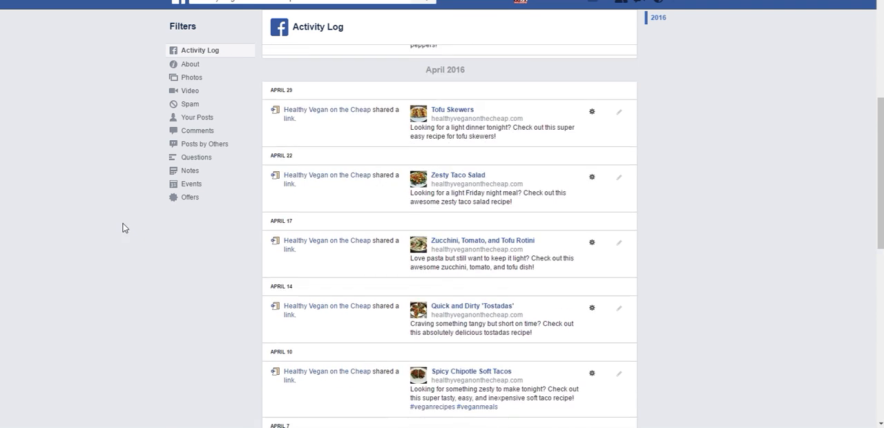
scroll(123, 227, "up", 2)
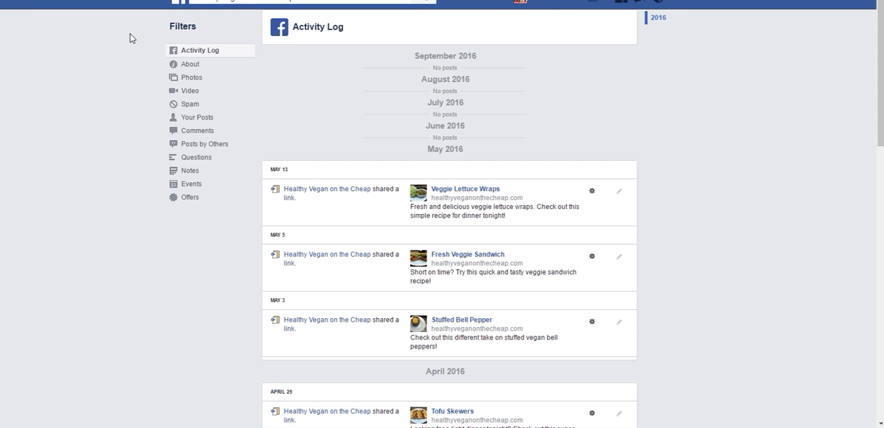
key("alt+Left")
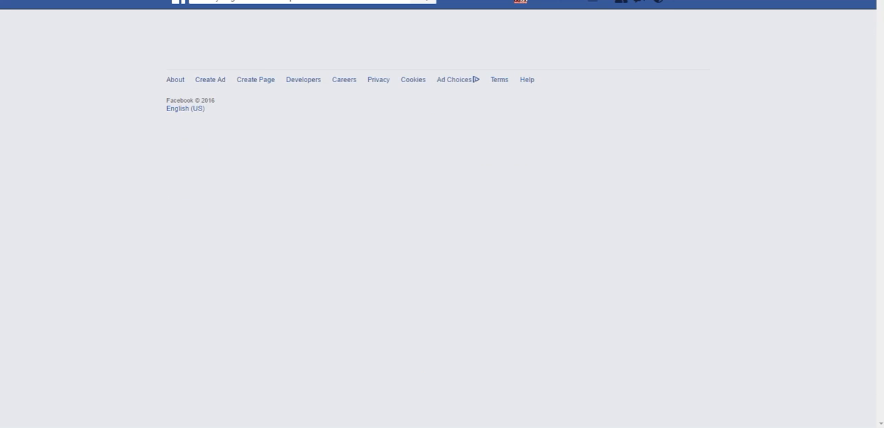